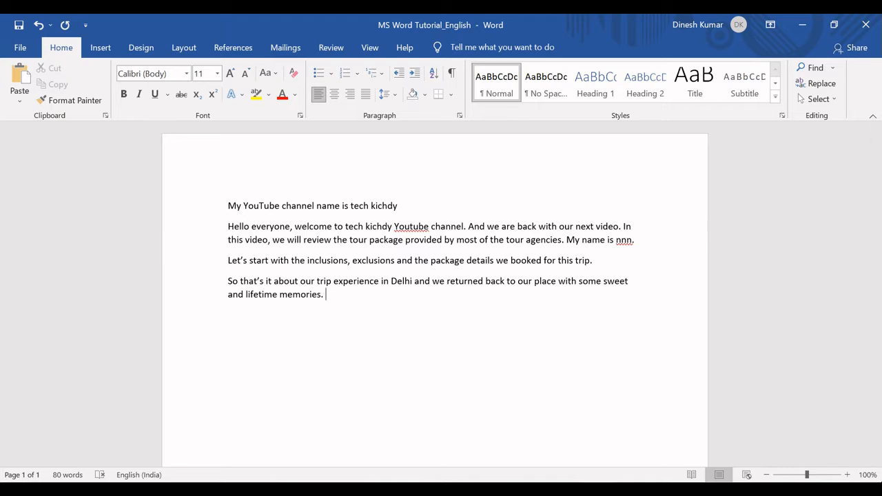
Switch to the Excel functions list and review the PART 3 topics from "Modify header styles" to "Insert Pictures, Shapes and Icons"
{"action": "key", "text": "alt+Tab"}
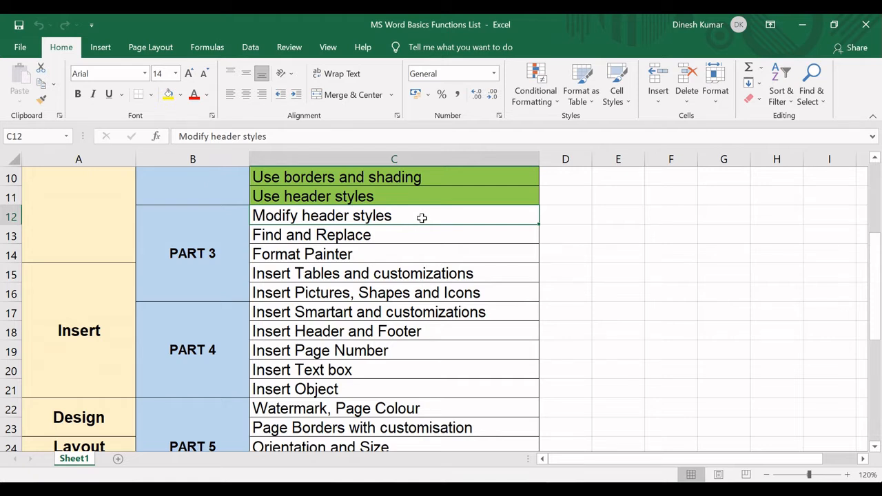
{"action": "left_click_drag", "start_coordinate": [422, 218], "coordinate": [424, 288]}
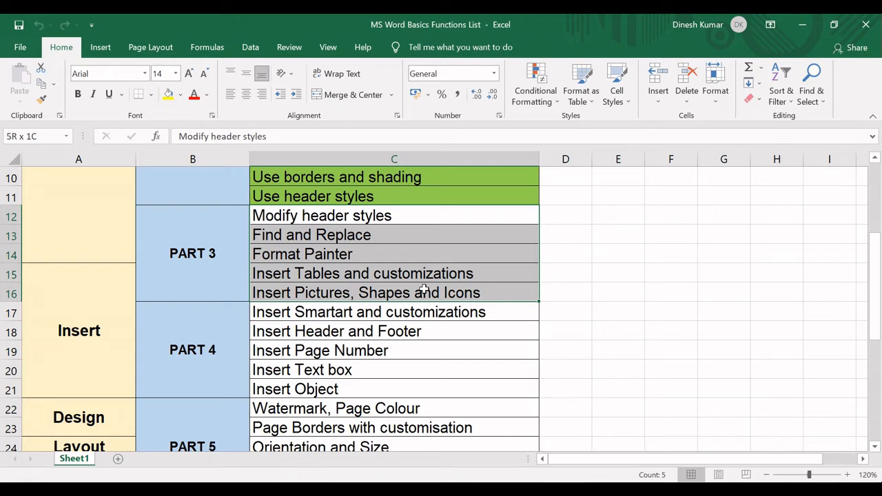
{"action": "left_click_drag", "start_coordinate": [424, 291], "coordinate": [424, 291]}
{"action": "left_click", "coordinate": [341, 216]}
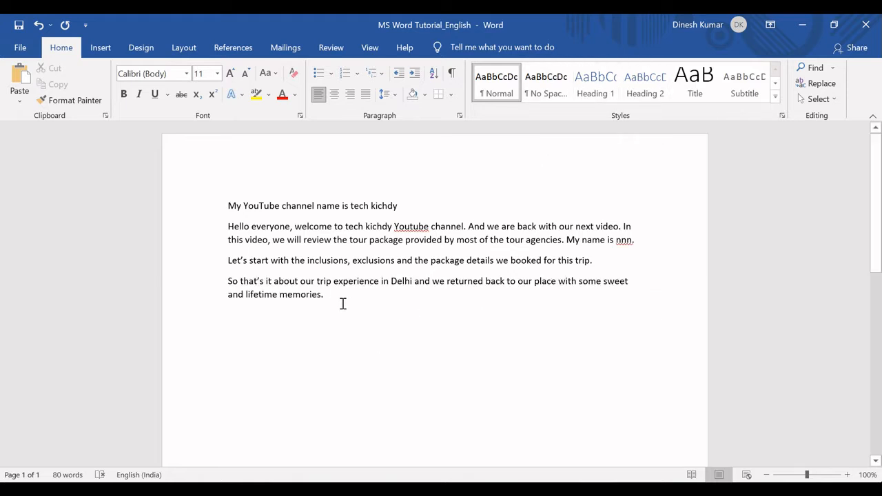
Add a new paragraph reading "An Introduction" at the end of the Word document
{"action": "key", "text": "Return"}
{"action": "type", "text": "An Intro"}
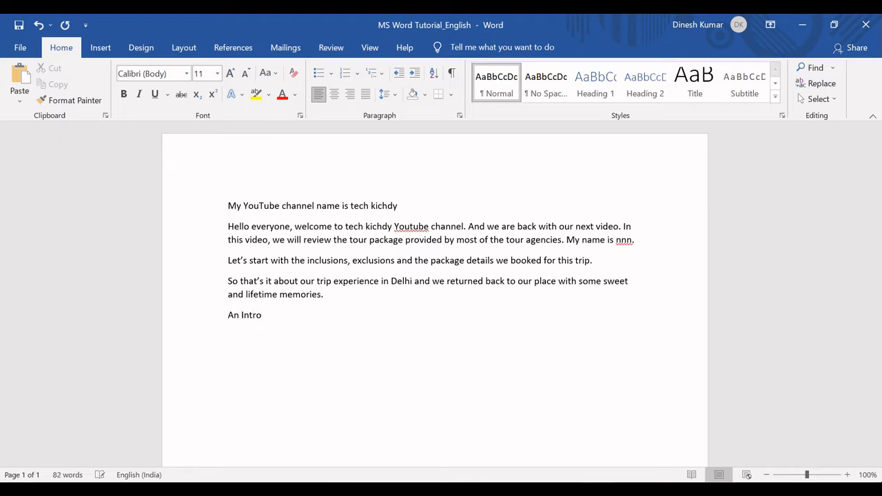
{"action": "type", "text": "duction"}
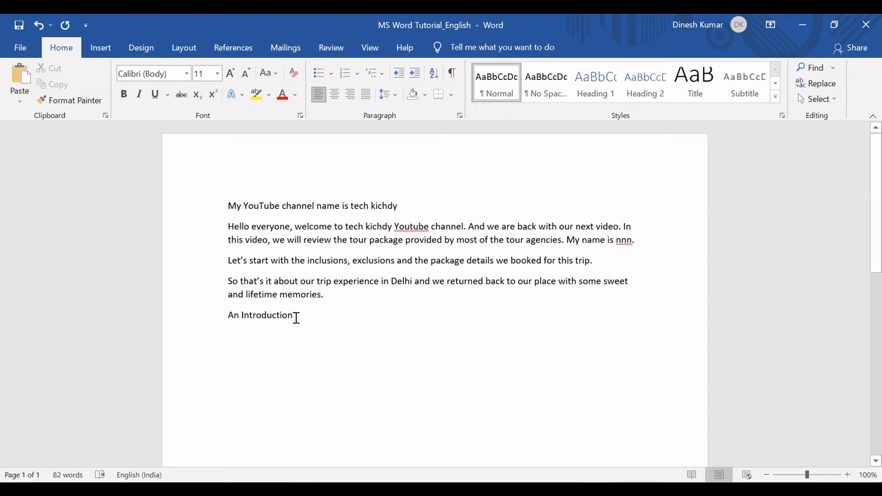
Apply the Heading 1 style to the "An Introduction" line
{"action": "left_click_drag", "start_coordinate": [295, 317], "coordinate": [227, 316]}
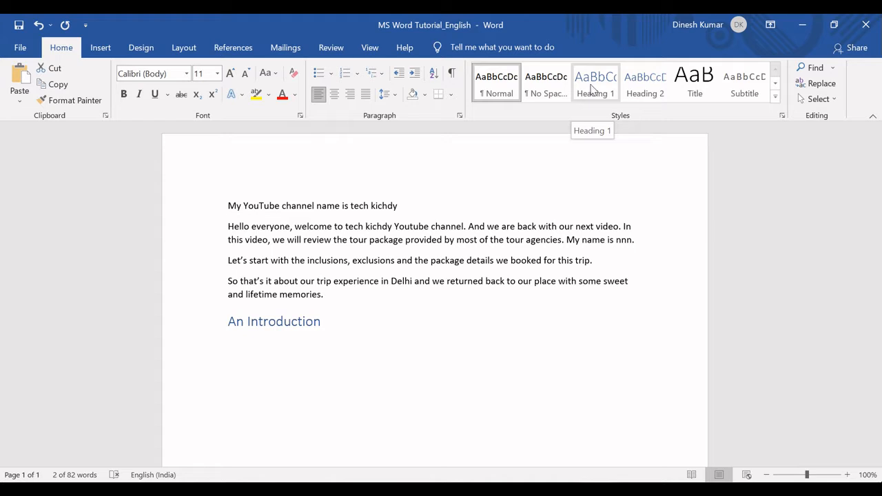
{"action": "left_click", "coordinate": [594, 88]}
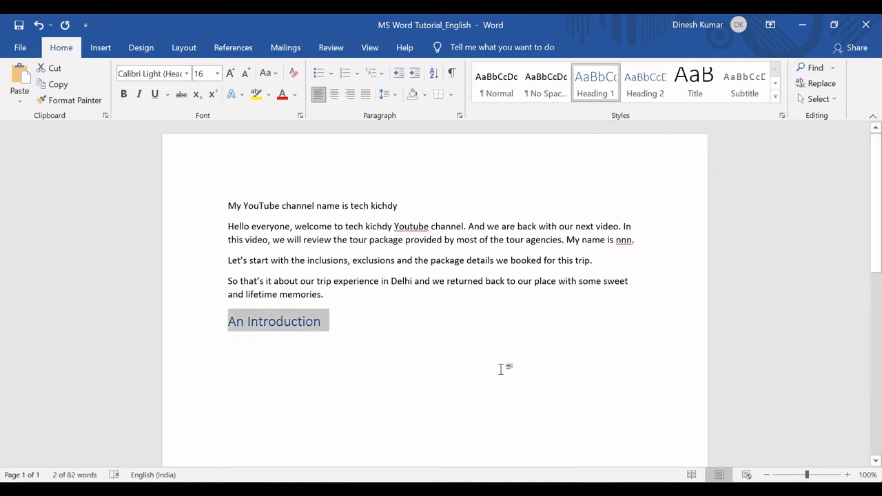
{"action": "left_click", "coordinate": [338, 328]}
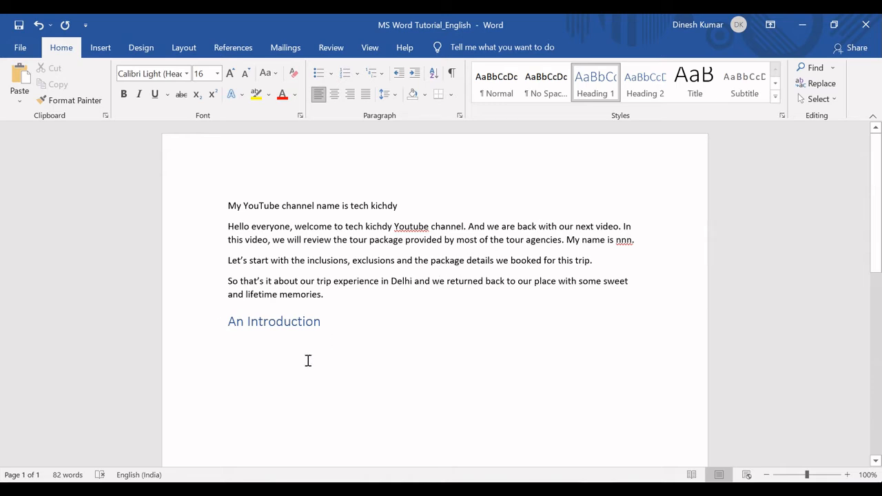
Try the Heading 1 style on the paragraph starting "Hello everyone" and undo it
{"action": "left_click", "coordinate": [782, 117]}
{"action": "left_click", "coordinate": [689, 146]}
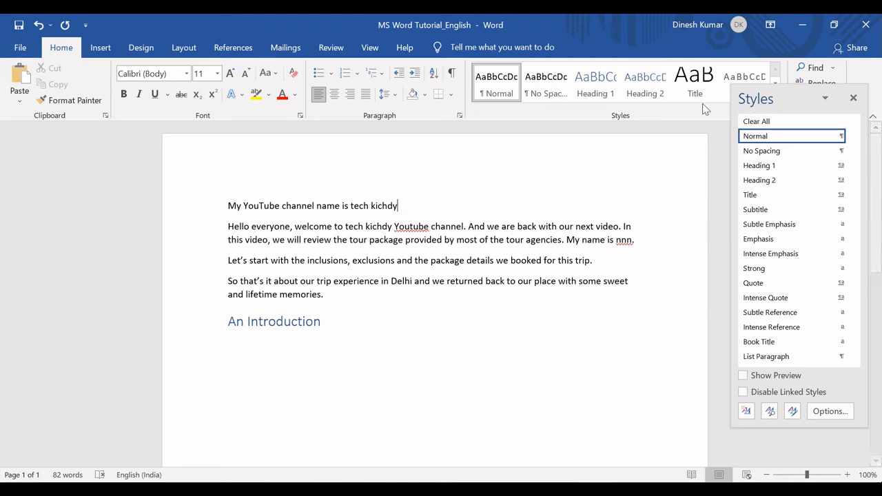
{"action": "left_click", "coordinate": [578, 243]}
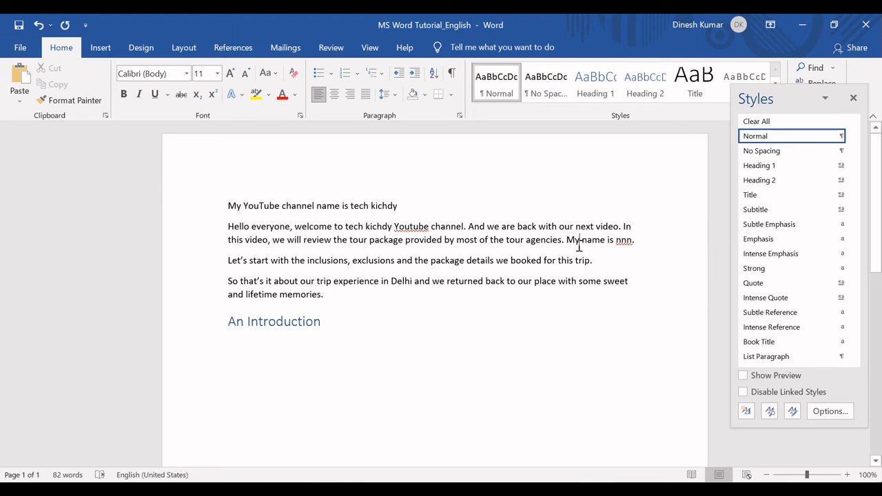
{"action": "left_click", "coordinate": [593, 91]}
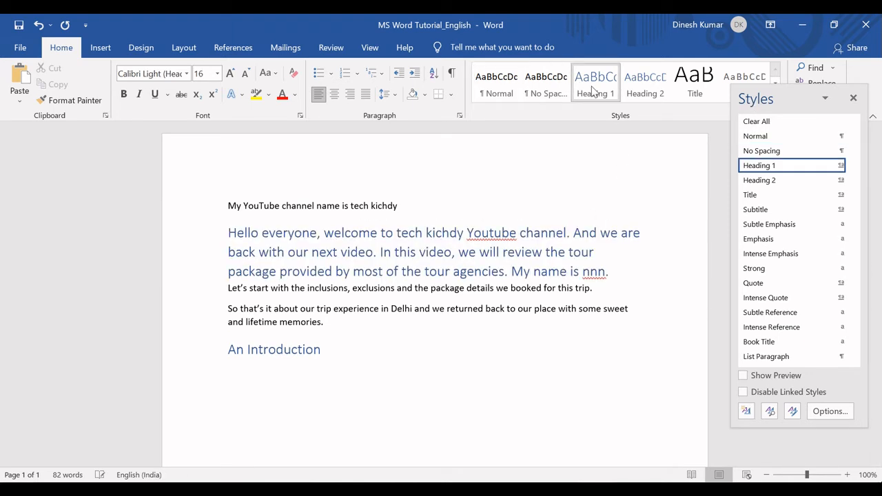
{"action": "key", "text": "ctrl+z"}
With the "An Introduction" heading selected, modify the Heading 1 style to use the Arial font at size 16
{"action": "left_click", "coordinate": [335, 329]}
{"action": "left_click_drag", "start_coordinate": [325, 321], "coordinate": [222, 324]}
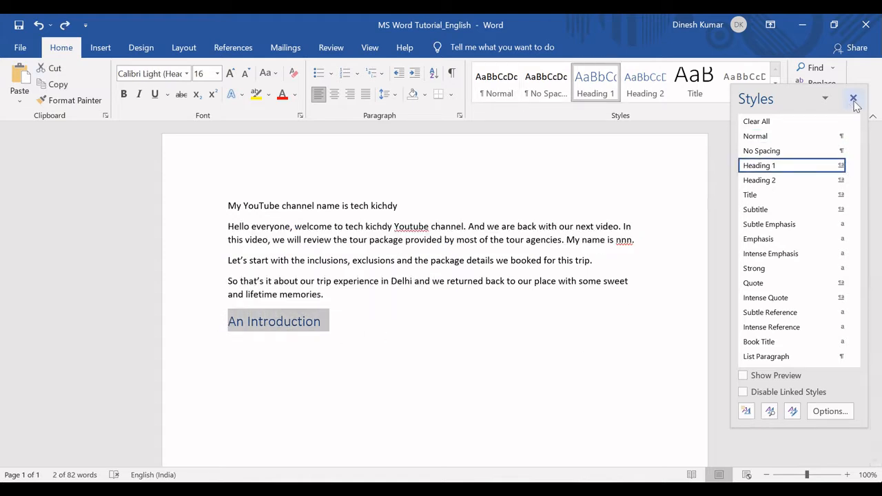
{"action": "left_click", "coordinate": [853, 98]}
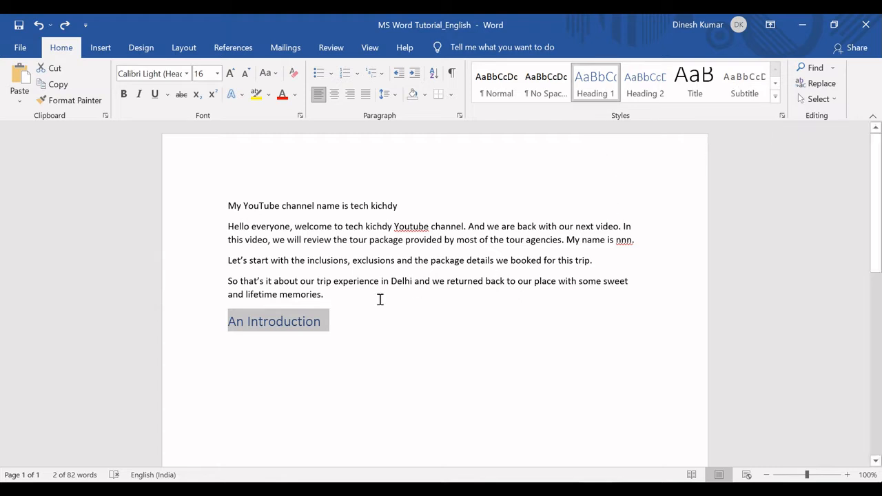
{"action": "right_click", "coordinate": [595, 86]}
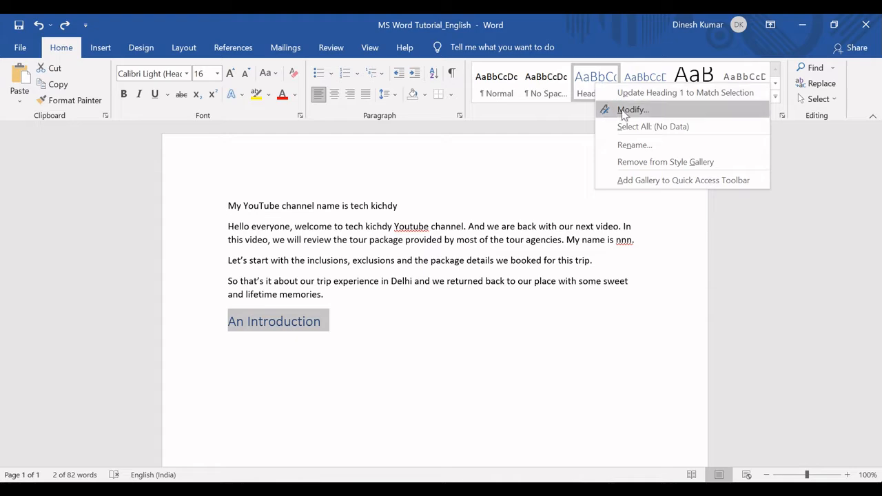
{"action": "left_click", "coordinate": [627, 110]}
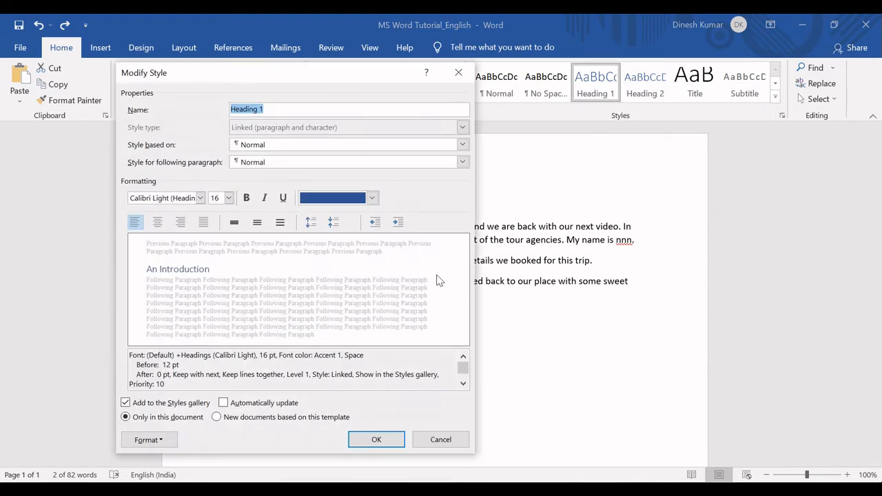
{"action": "left_click", "coordinate": [202, 200]}
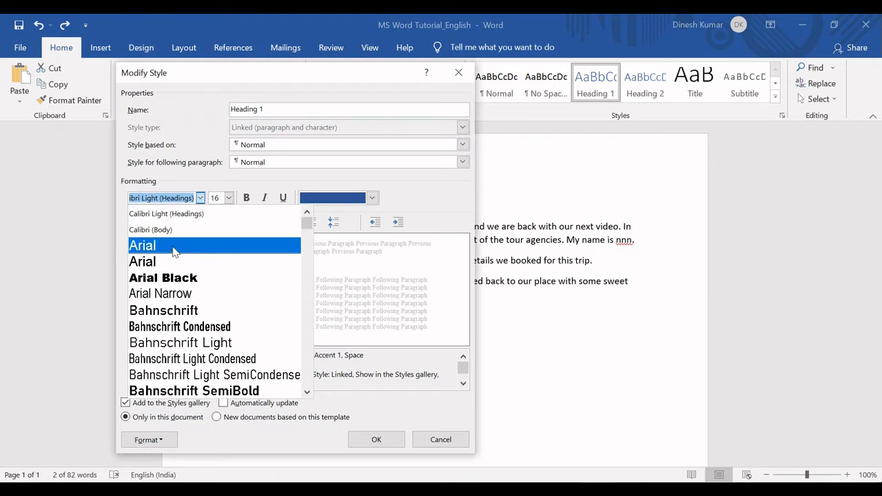
{"action": "left_click", "coordinate": [174, 252]}
{"action": "left_click", "coordinate": [200, 198]}
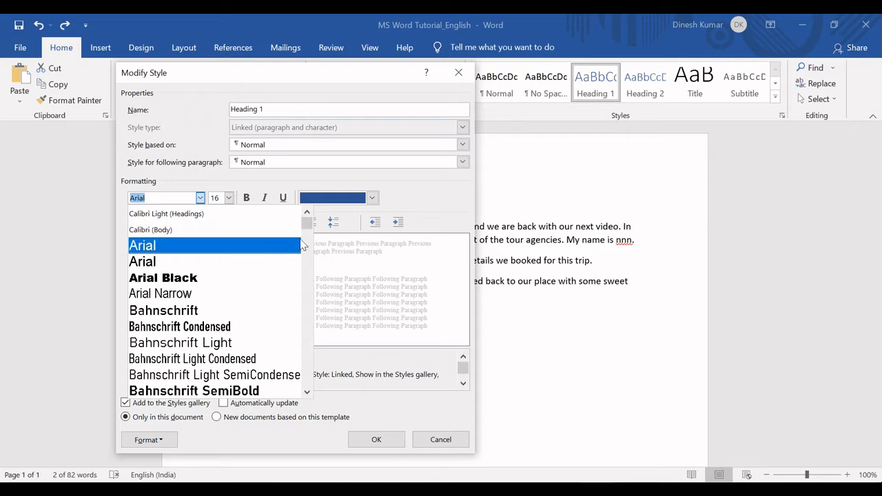
{"action": "mouse_move", "coordinate": [308, 226]}
{"action": "left_mouse_down"}
{"action": "mouse_move", "coordinate": [309, 375]}
{"action": "mouse_move", "coordinate": [309, 221]}
{"action": "left_mouse_up"}
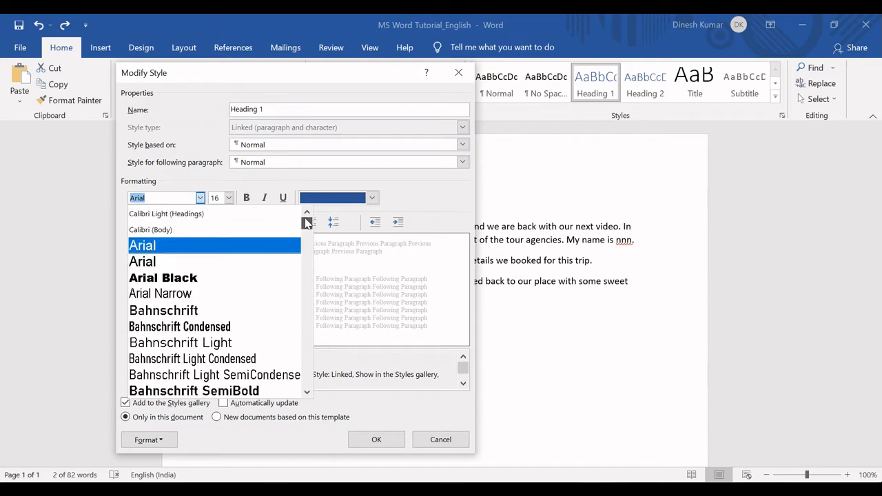
{"action": "left_click", "coordinate": [162, 252]}
{"action": "left_click", "coordinate": [229, 198]}
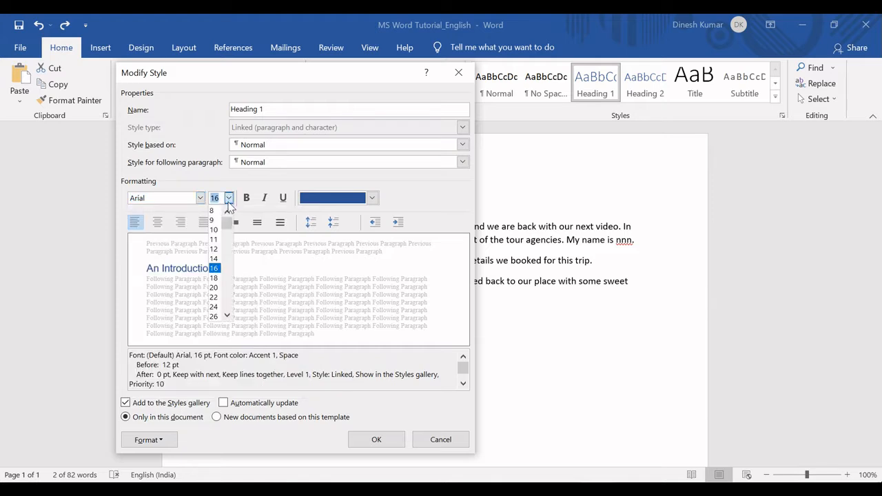
{"action": "left_click", "coordinate": [216, 269]}
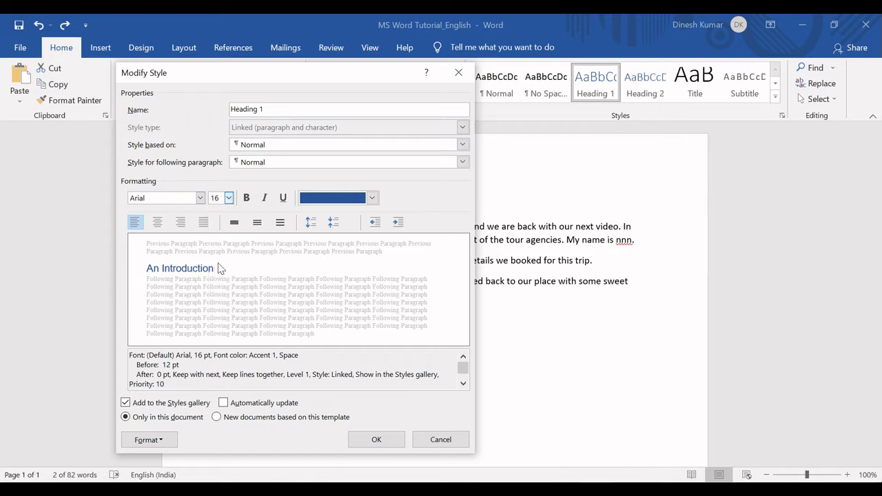
Make the Heading 1 style bold and underlined with a black font color
{"action": "left_click", "coordinate": [246, 199]}
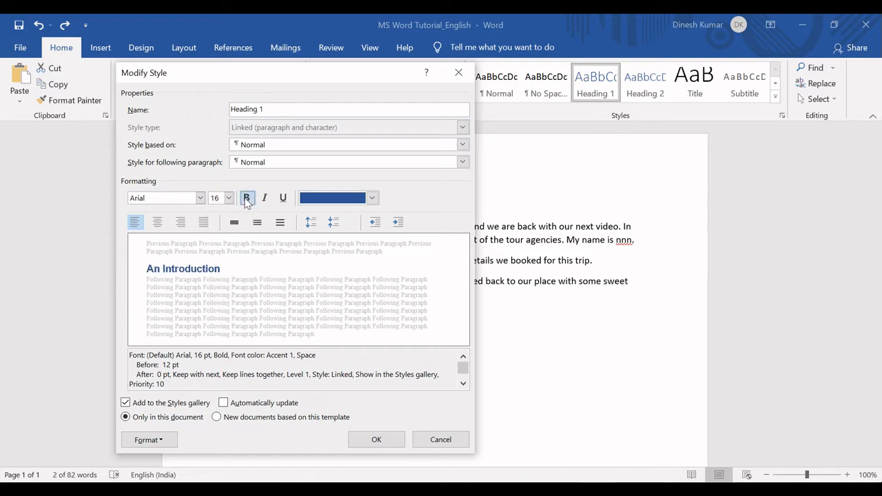
{"action": "left_click", "coordinate": [282, 198]}
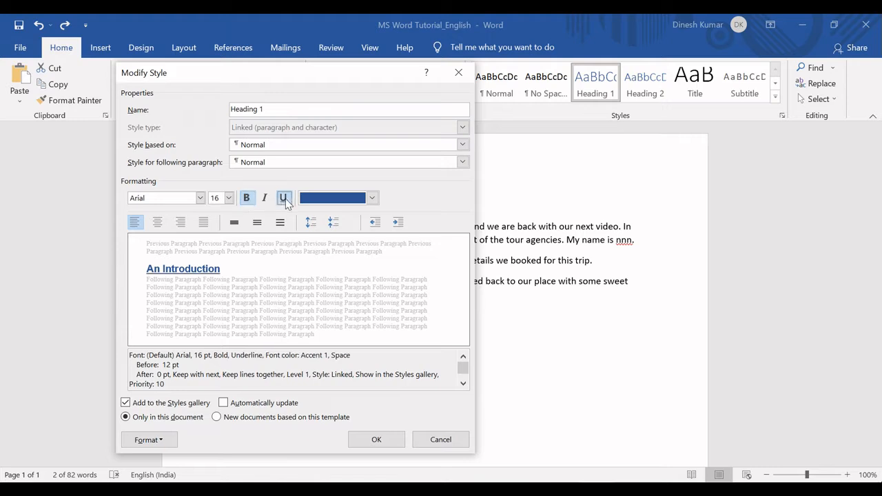
{"action": "left_click", "coordinate": [372, 199]}
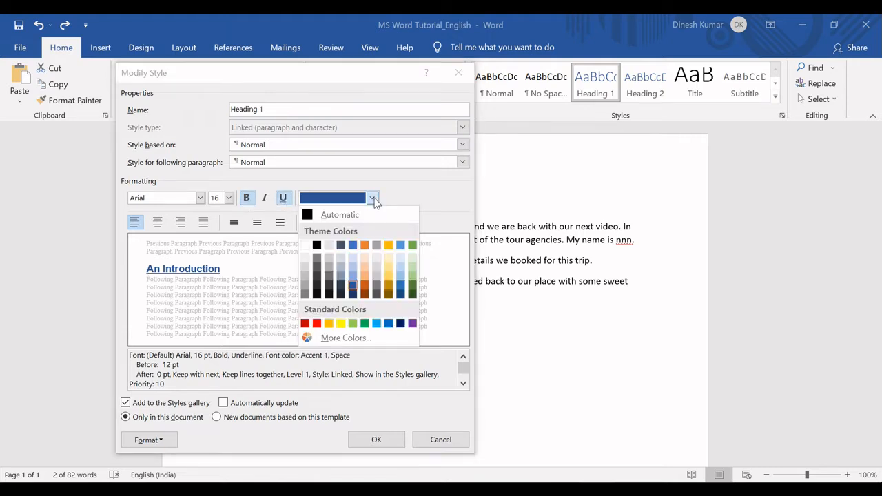
{"action": "left_click", "coordinate": [316, 246]}
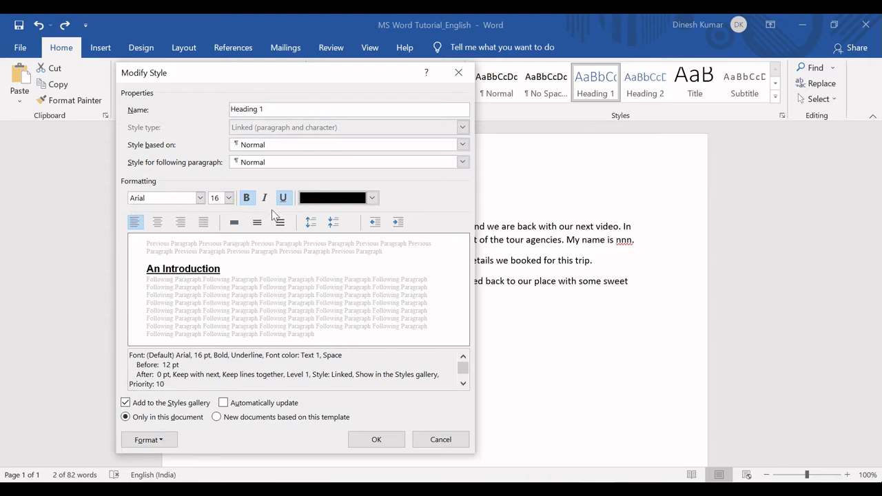
Set the Heading 1 style's paragraph spacing to 12 pt after and its line spacing to 1.5 lines
{"action": "left_click", "coordinate": [166, 445]}
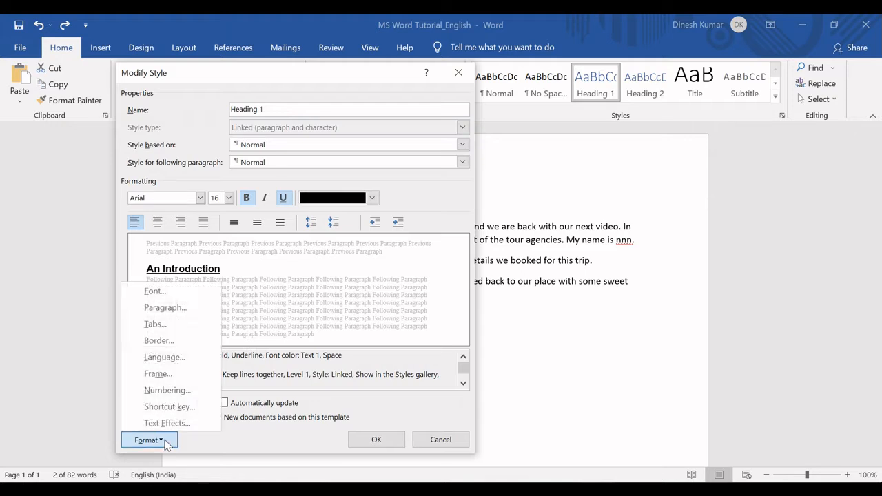
{"action": "left_click", "coordinate": [164, 307]}
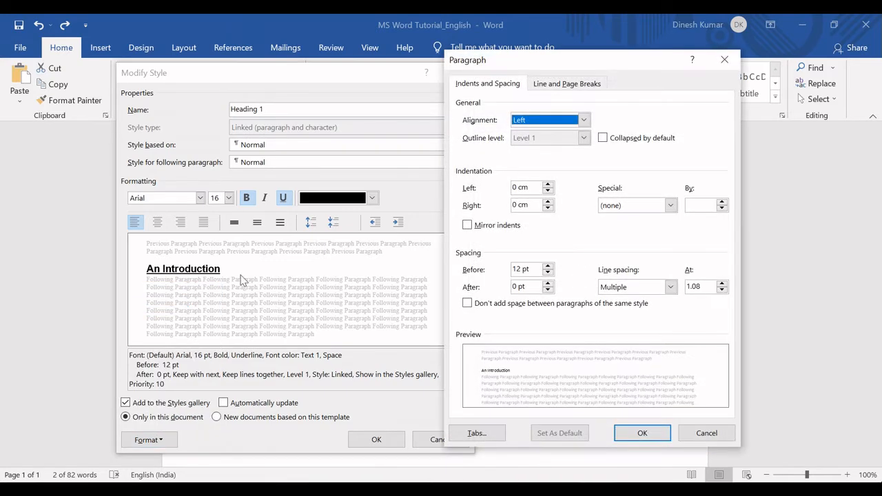
{"action": "left_click", "coordinate": [549, 283]}
{"action": "left_click", "coordinate": [549, 283]}
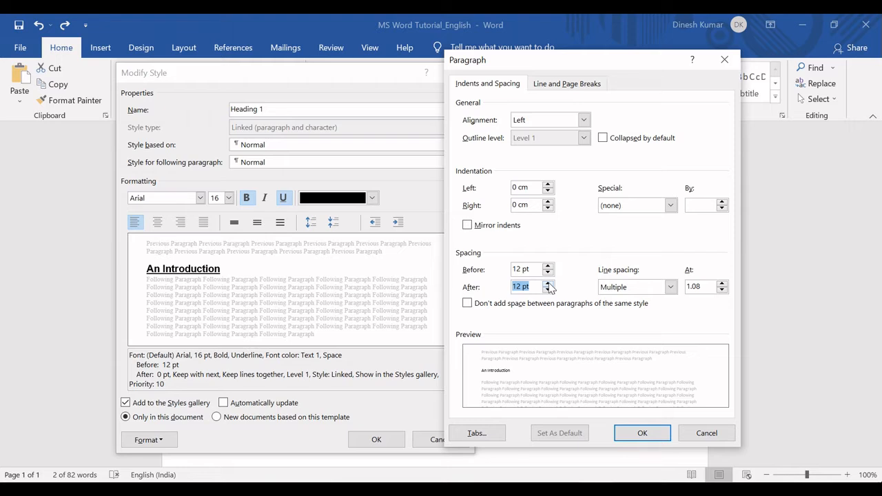
{"action": "left_click", "coordinate": [670, 287]}
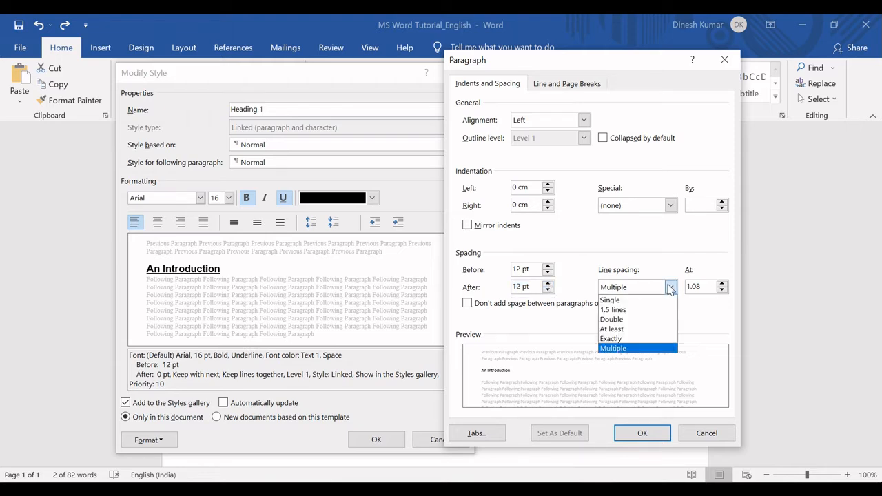
{"action": "left_click", "coordinate": [620, 309]}
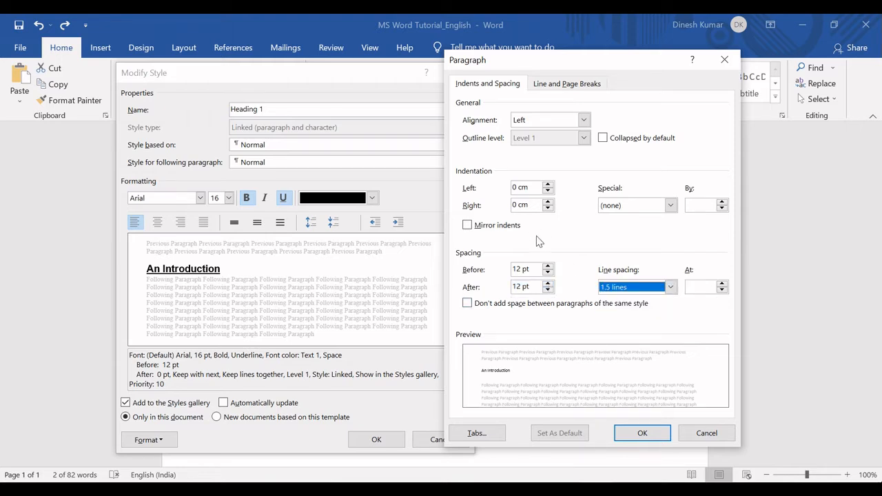
{"action": "left_click", "coordinate": [640, 432]}
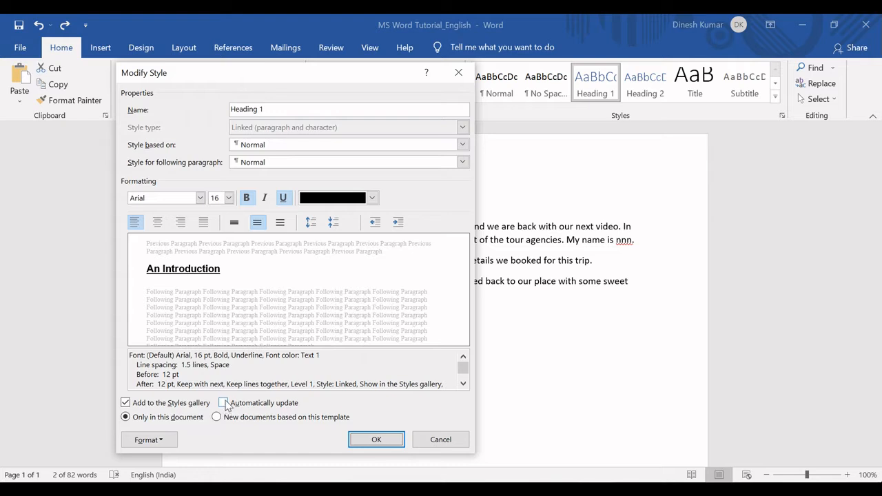
Enable automatic updating for the Heading 1 style and save the style changes
{"action": "left_click", "coordinate": [224, 403]}
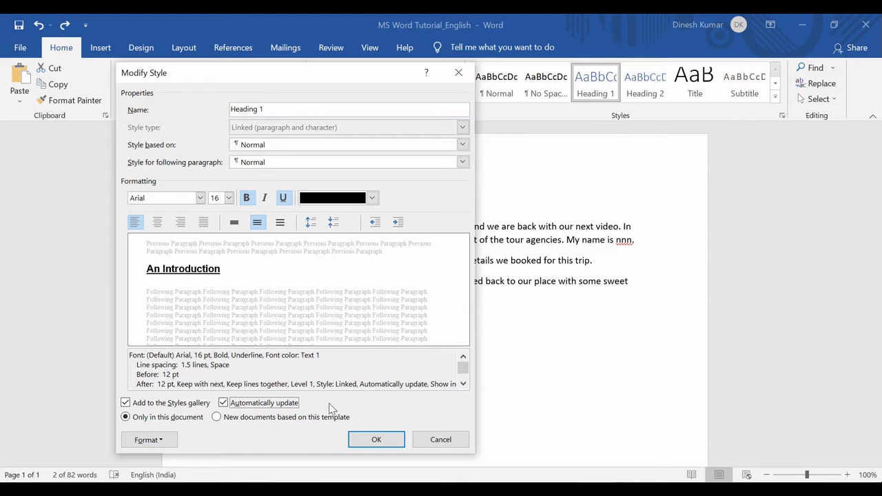
{"action": "left_click", "coordinate": [375, 441]}
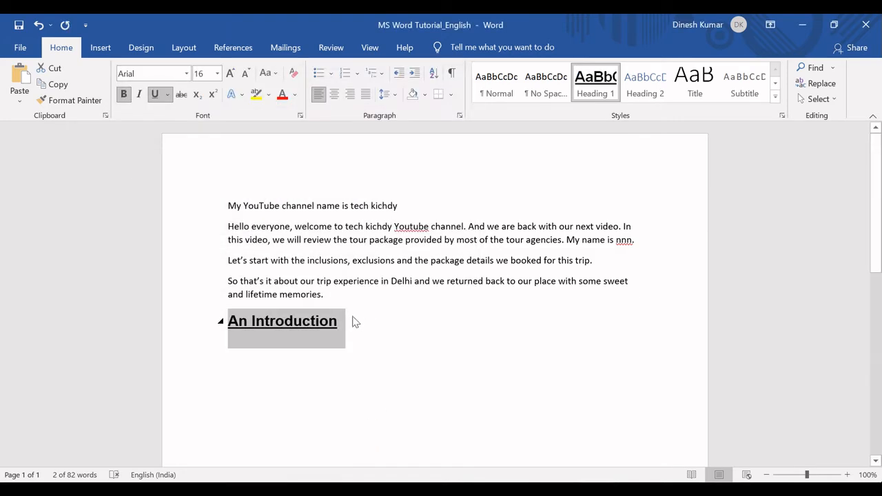
{"action": "left_click", "coordinate": [348, 319]}
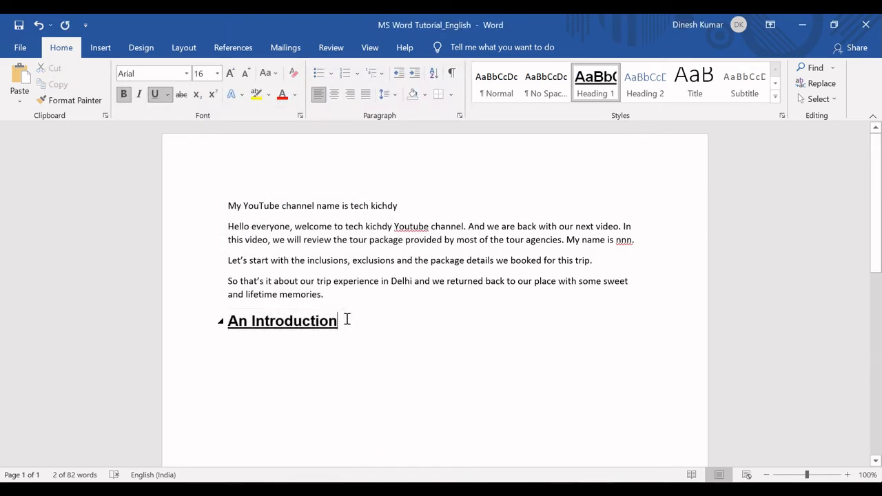
Add a new line reading "Tech Kichdy" directly below the "An Introduction" heading
{"action": "left_click", "coordinate": [230, 323]}
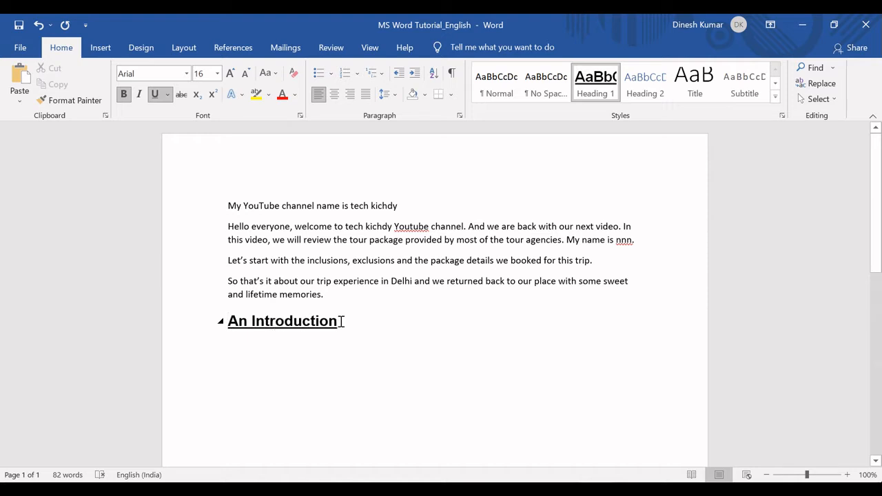
{"action": "left_click_drag", "start_coordinate": [343, 324], "coordinate": [226, 324]}
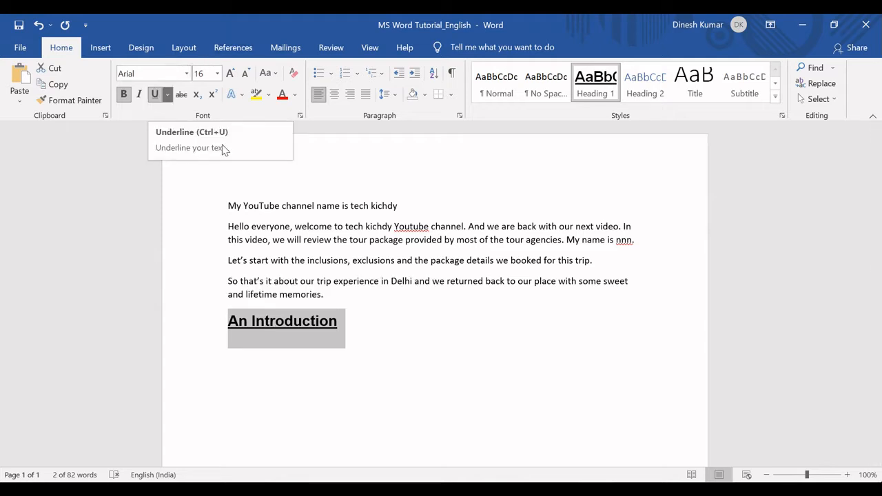
{"action": "left_click", "coordinate": [349, 327]}
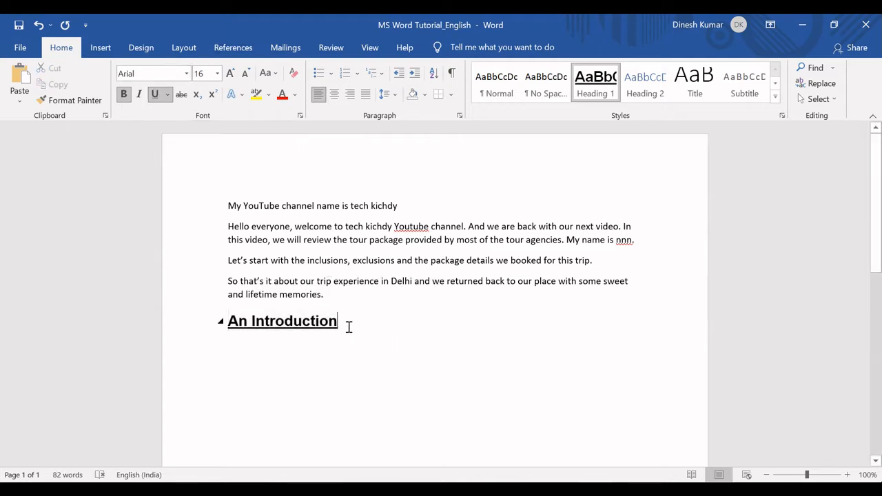
{"action": "key", "text": "Return"}
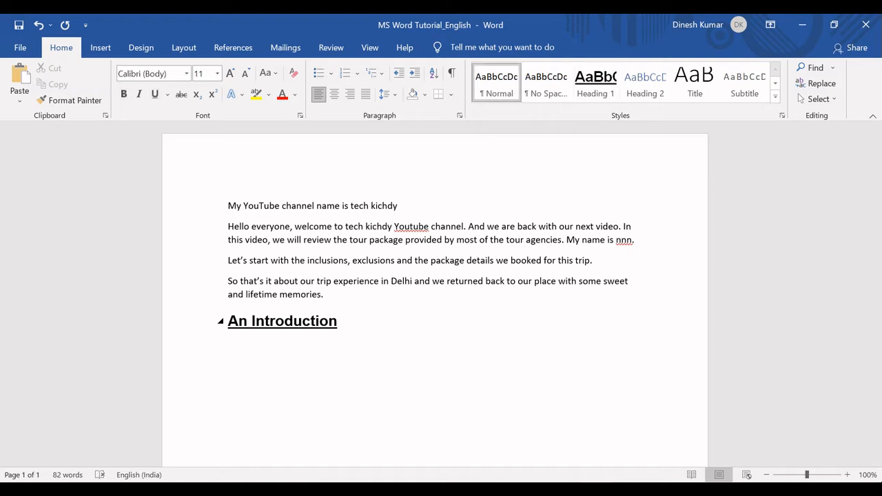
{"action": "type", "text": "TechnKIchdy"}
{"action": "key", "text": "Left"}
{"action": "key", "text": "Left"}
{"action": "key", "text": "Left"}
{"action": "key", "text": "Left"}
{"action": "key", "text": "Left"}
{"action": "key", "text": "Left"}
{"action": "key", "text": "Right"}
{"action": "key", "text": "Delete"}
{"action": "type", "text": "i"}
{"action": "key", "text": "Left"}
{"action": "key", "text": "Left"}
{"action": "key", "text": "Left"}
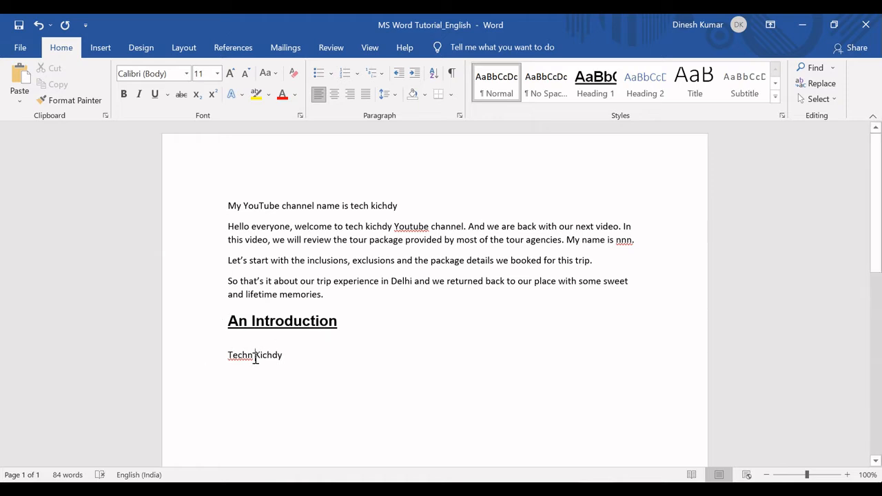
{"action": "key", "text": "BackSpace"}
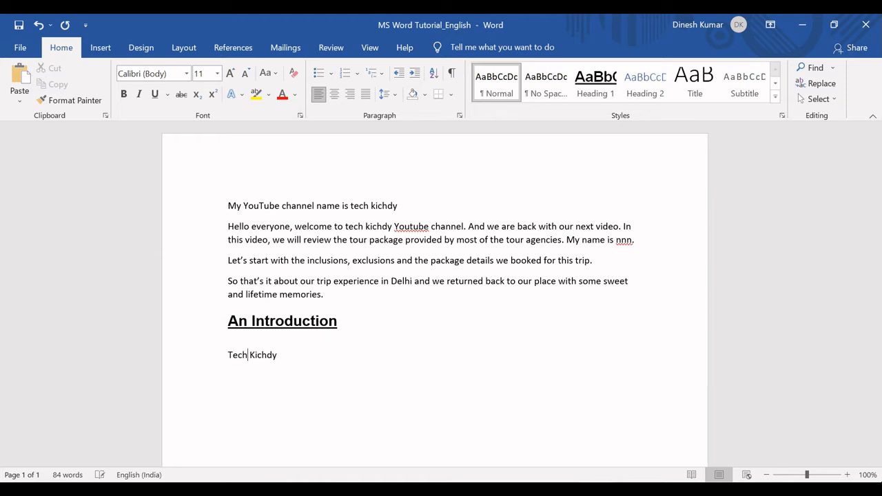
Apply the modified Heading 1 style to the "Tech Kichdy" line
{"action": "double_click", "coordinate": [228, 356]}
{"action": "left_click_drag", "start_coordinate": [262, 353], "coordinate": [278, 359]}
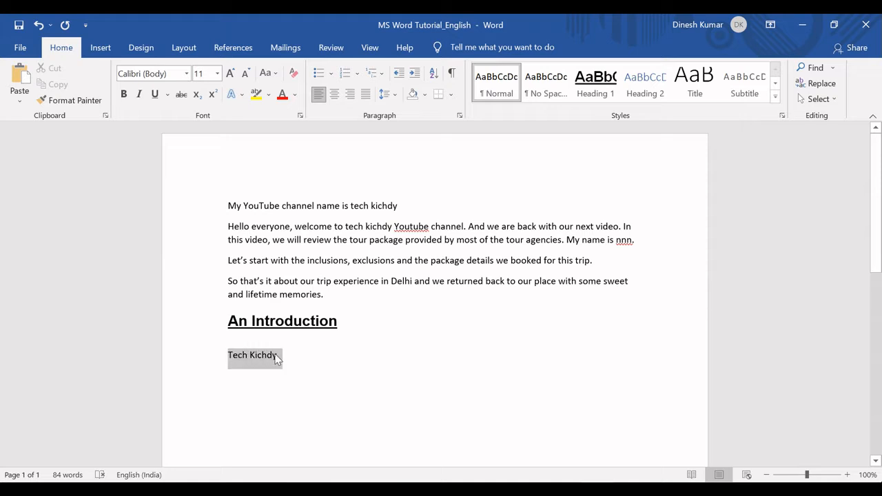
{"action": "left_click", "coordinate": [604, 81]}
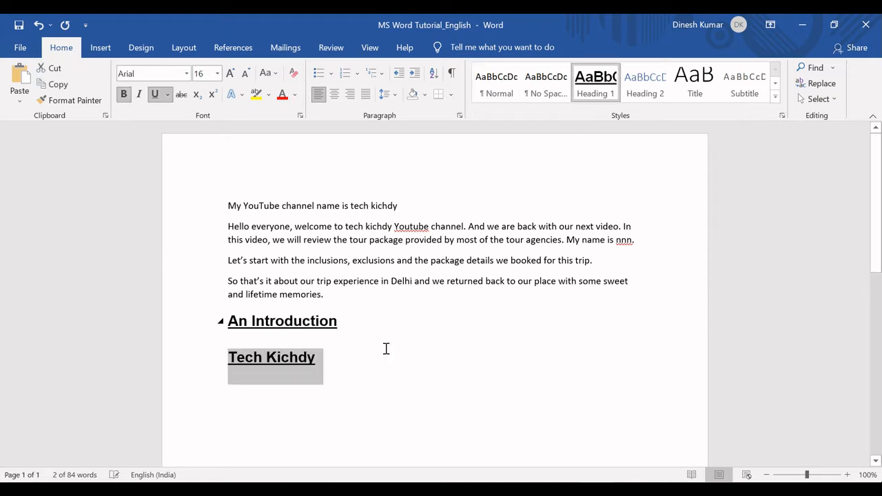
{"action": "left_click", "coordinate": [321, 359]}
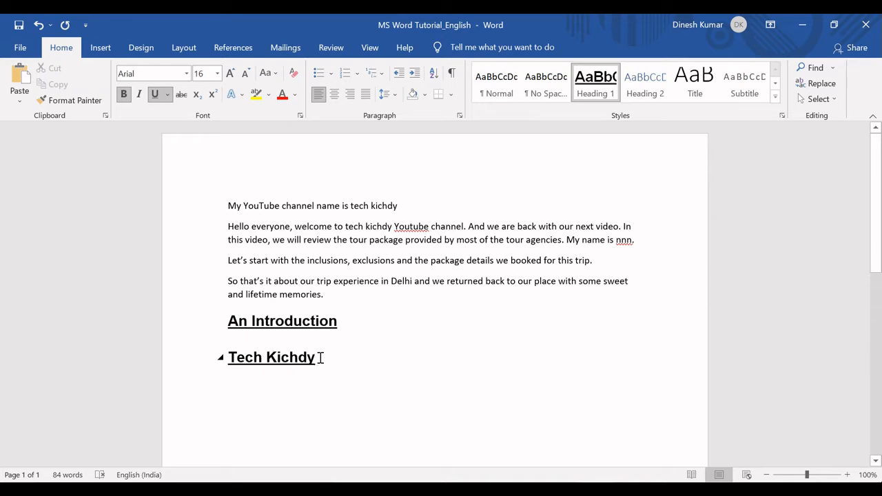
Switch to the Excel functions list, fill the "Modify header styles" cell light green, select the "Find and Replace" cell, and return to Word
{"action": "key", "text": "alt+Tab"}
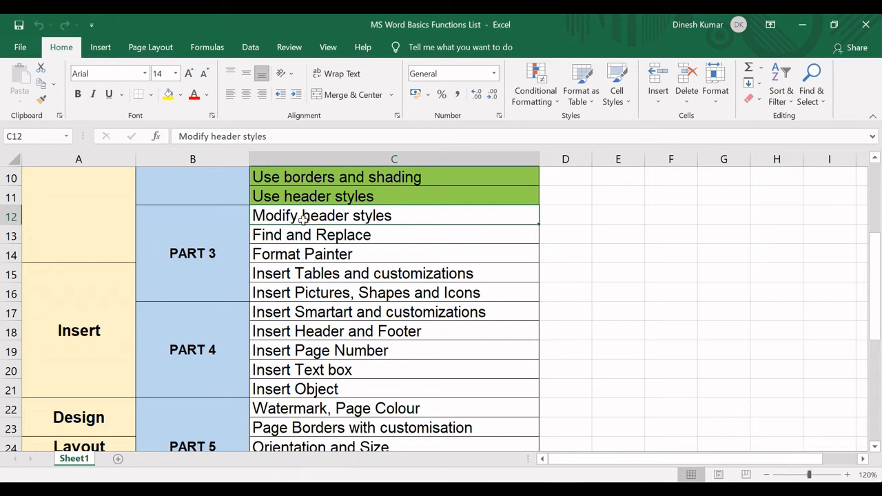
{"action": "left_click", "coordinate": [180, 94]}
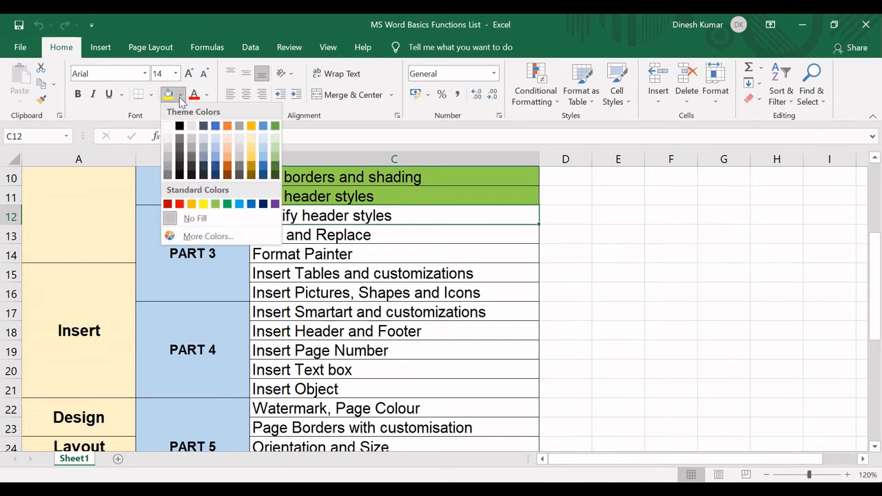
{"action": "left_click", "coordinate": [215, 204]}
{"action": "left_click", "coordinate": [323, 235]}
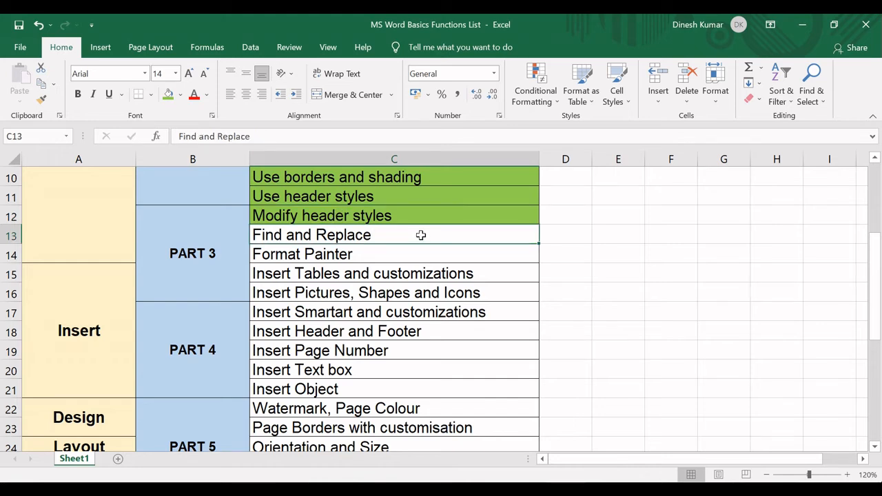
{"action": "key", "text": "alt+Tab"}
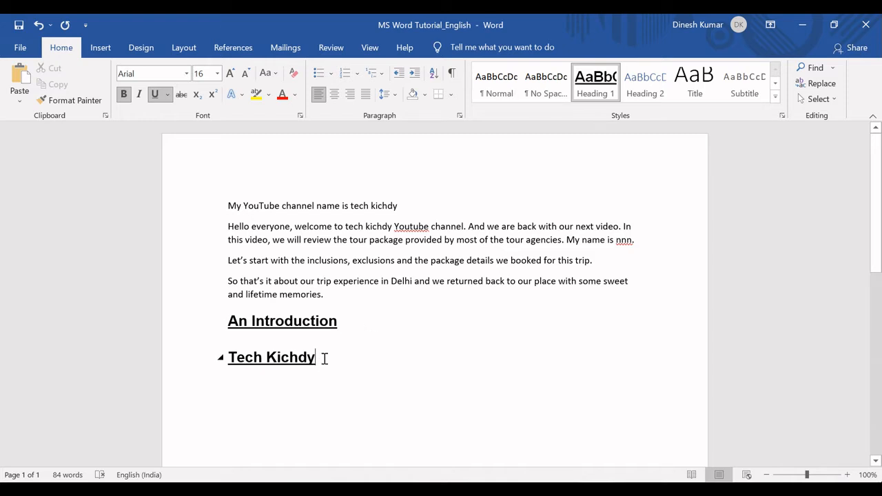
Select all the document text, including both headings, and search for "kichdy"
{"action": "left_click", "coordinate": [332, 298]}
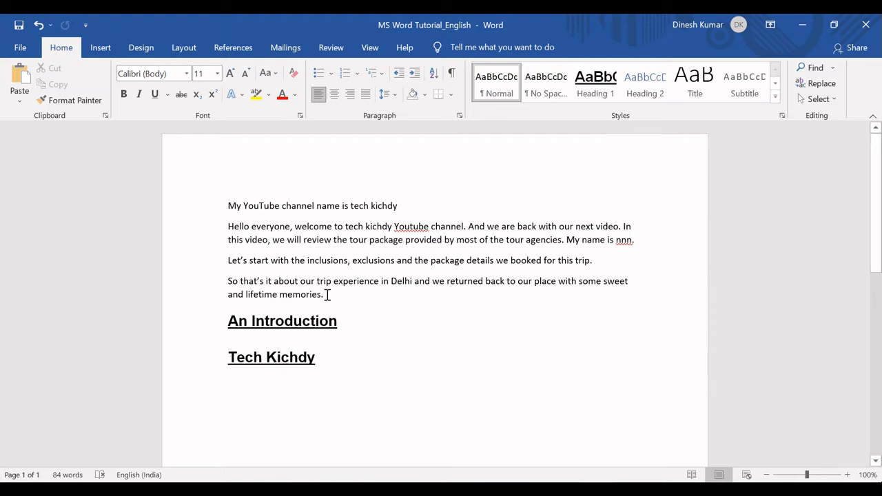
{"action": "left_click_drag", "start_coordinate": [328, 294], "coordinate": [228, 206]}
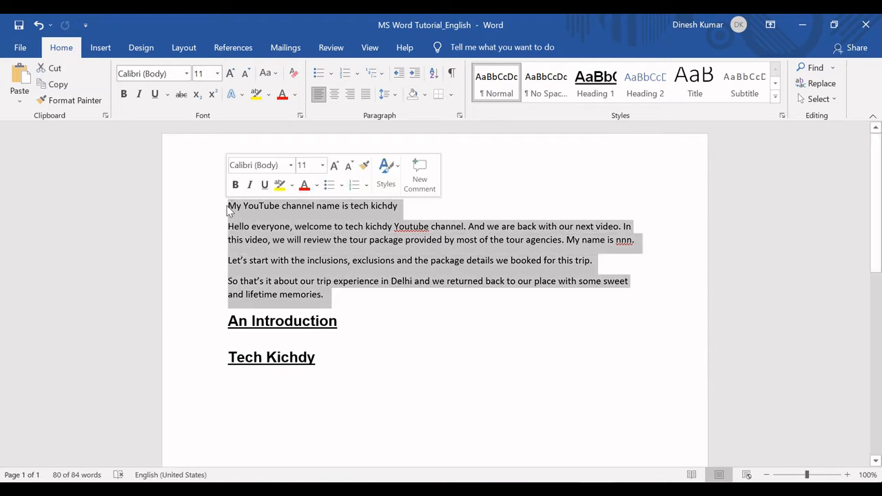
{"action": "left_click", "coordinate": [229, 208]}
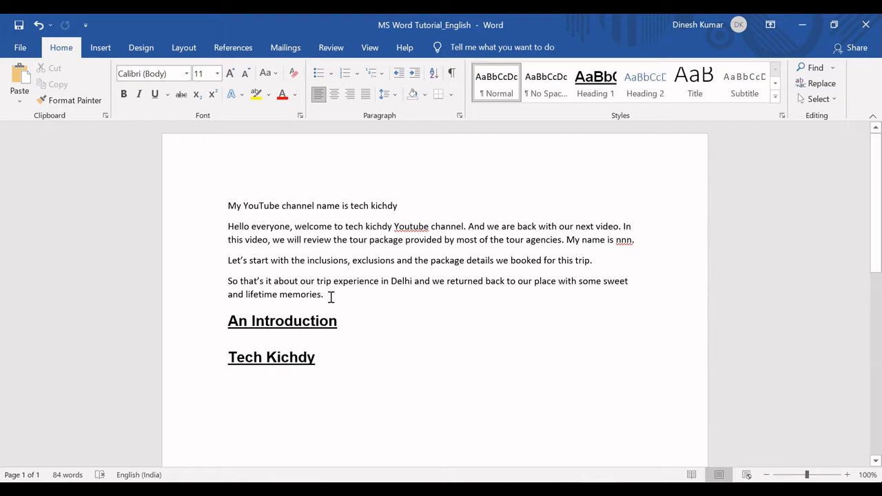
{"action": "left_click_drag", "start_coordinate": [321, 290], "coordinate": [215, 207]}
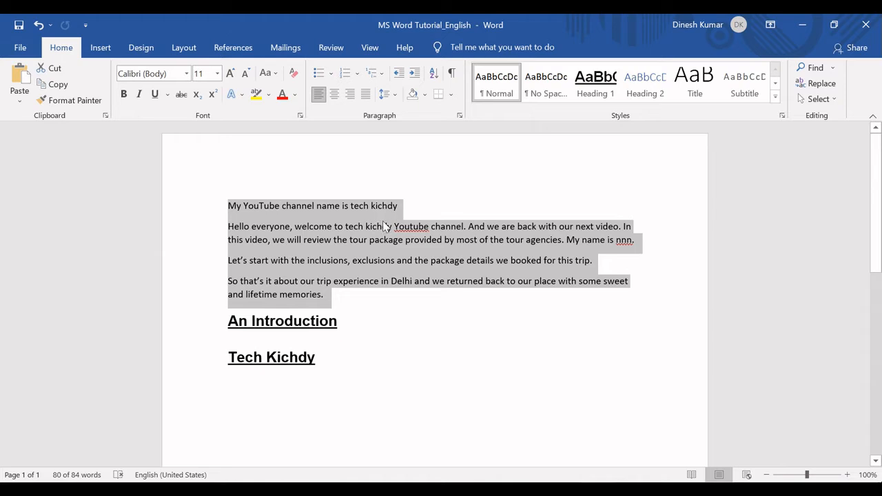
{"action": "left_click", "coordinate": [227, 205]}
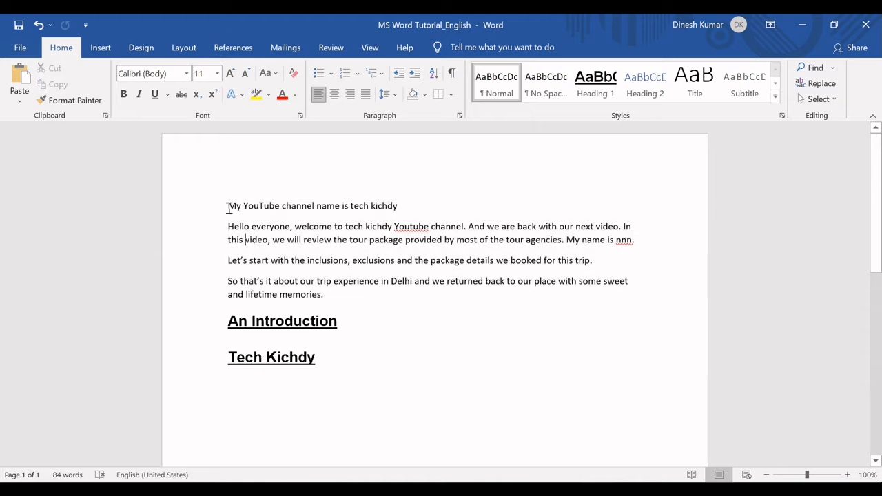
{"action": "left_click_drag", "start_coordinate": [227, 205], "coordinate": [345, 356]}
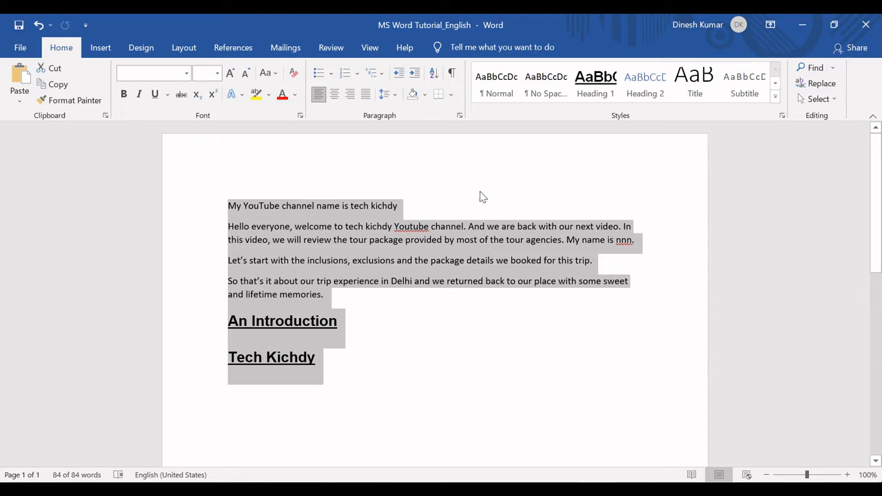
{"action": "left_click", "coordinate": [810, 69]}
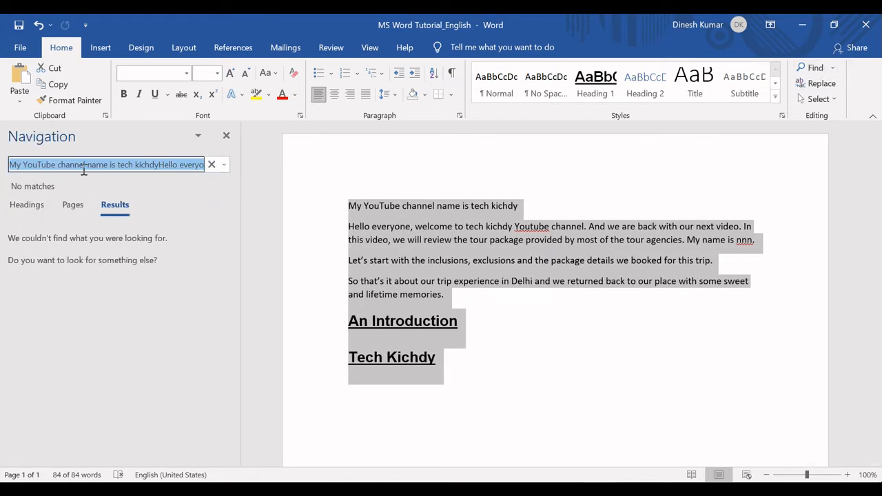
{"action": "type", "text": "kichdy"}
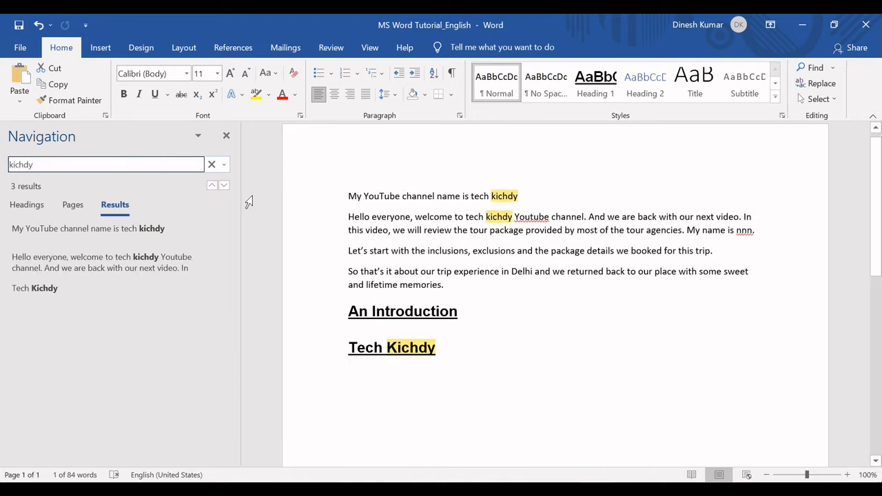
Replace every occurrence of "kichdy" with "Info" in the selection and the rest of the document
{"action": "left_click", "coordinate": [818, 86]}
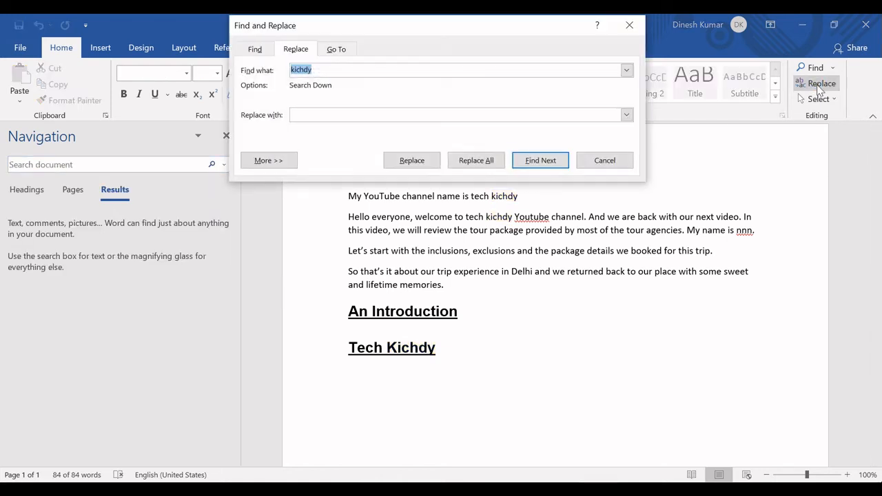
{"action": "left_click", "coordinate": [326, 115]}
{"action": "type", "text": "Info"}
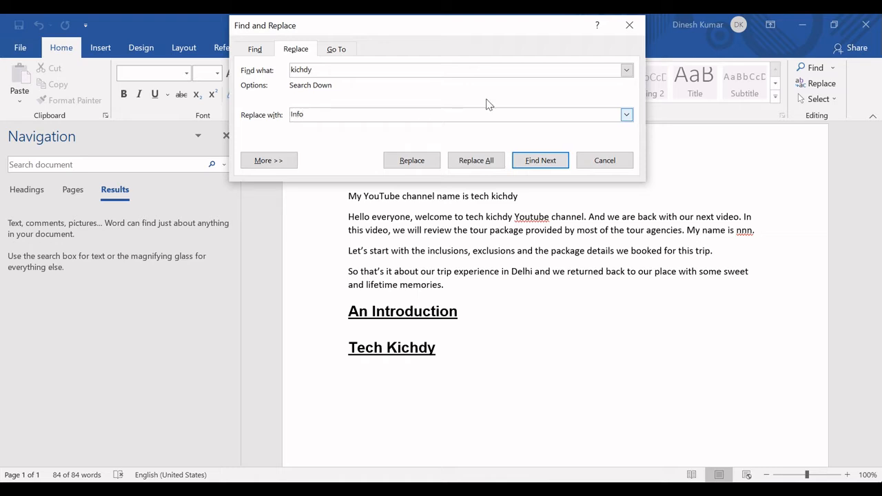
{"action": "left_click", "coordinate": [481, 162]}
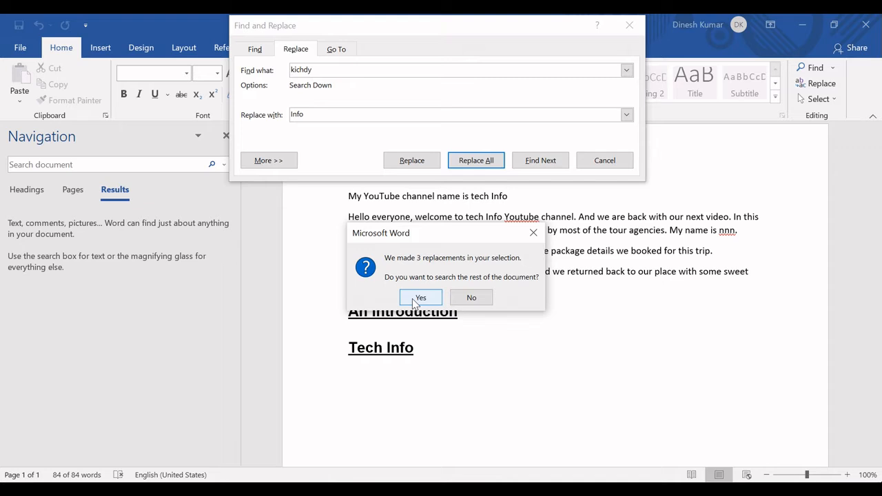
{"action": "left_click", "coordinate": [417, 302]}
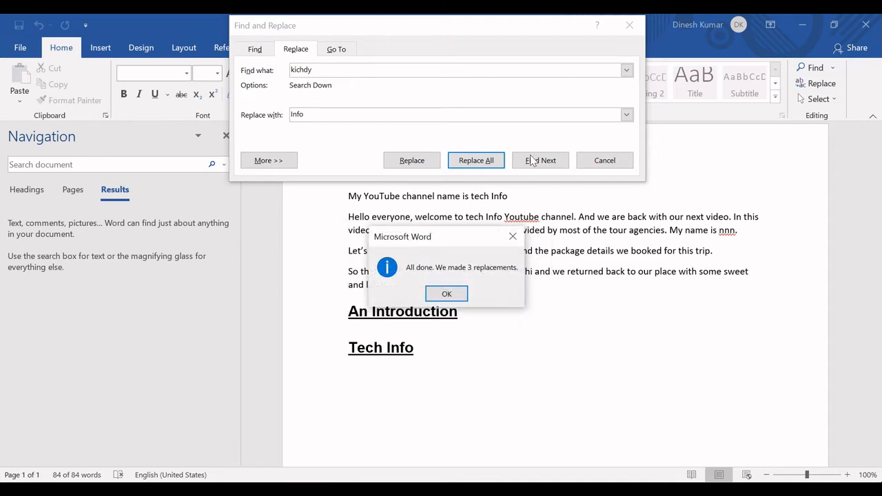
{"action": "left_click", "coordinate": [447, 295]}
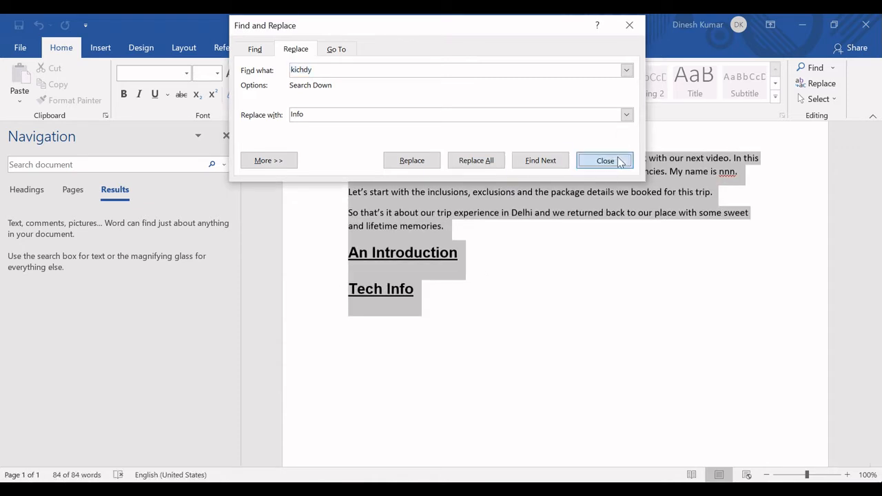
{"action": "left_click", "coordinate": [613, 161]}
Check the replaced word in the opening line, the "Hello everyone" paragraph and the last heading
{"action": "left_click", "coordinate": [504, 286]}
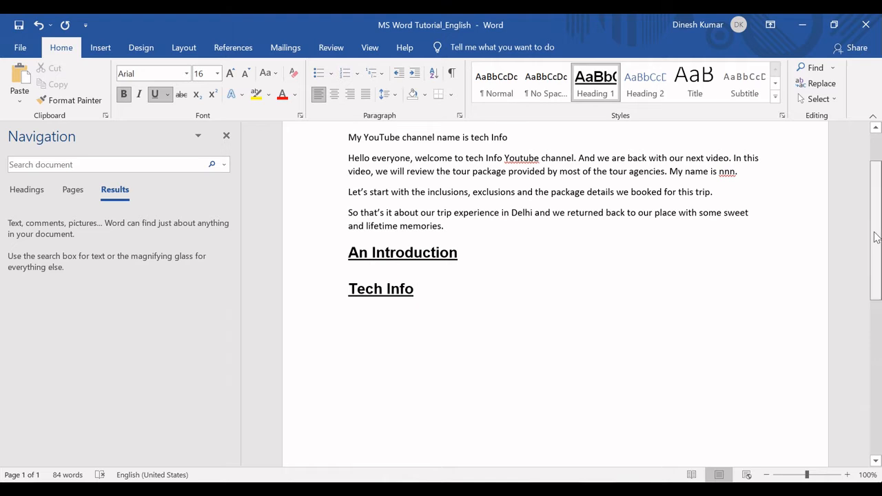
{"action": "left_click_drag", "start_coordinate": [876, 238], "coordinate": [874, 150]}
{"action": "left_click", "coordinate": [516, 204]}
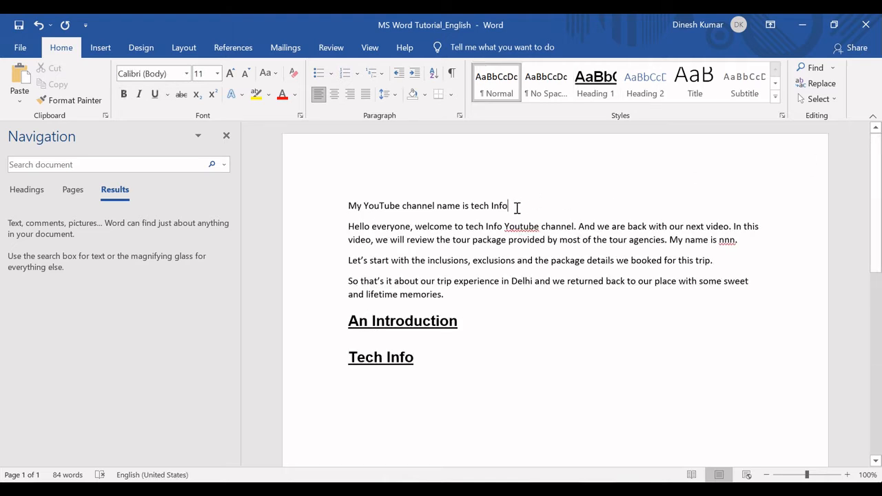
{"action": "left_click_drag", "start_coordinate": [491, 207], "coordinate": [509, 208]}
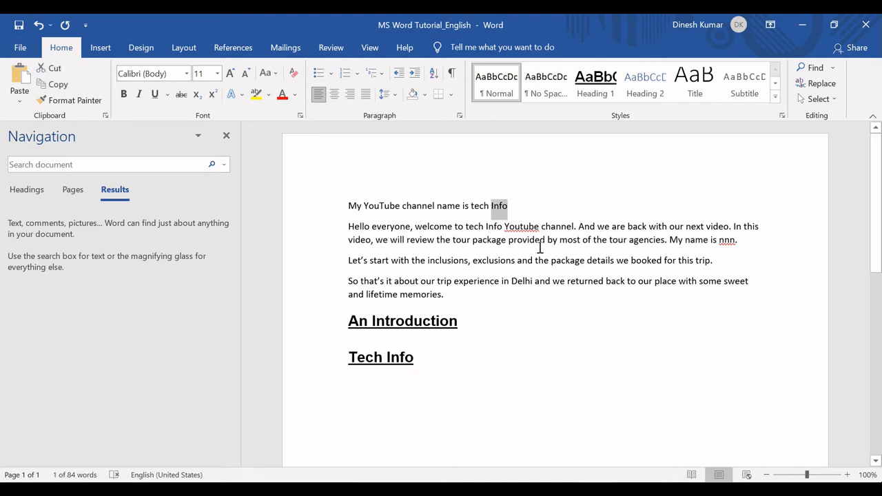
{"action": "left_click_drag", "start_coordinate": [485, 228], "coordinate": [516, 231]}
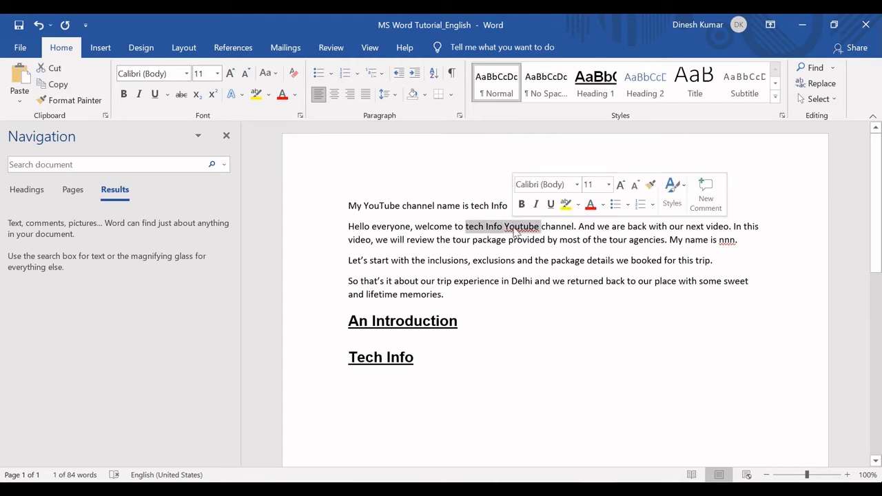
{"action": "left_click_drag", "start_coordinate": [419, 360], "coordinate": [390, 371]}
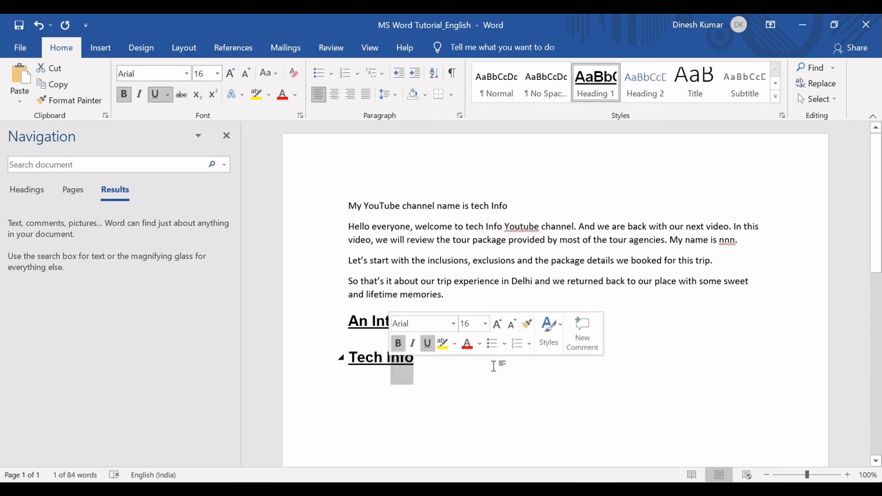
Undo the replacement of "kichdy" with "Info" throughout the document
{"action": "double_click", "coordinate": [495, 366]}
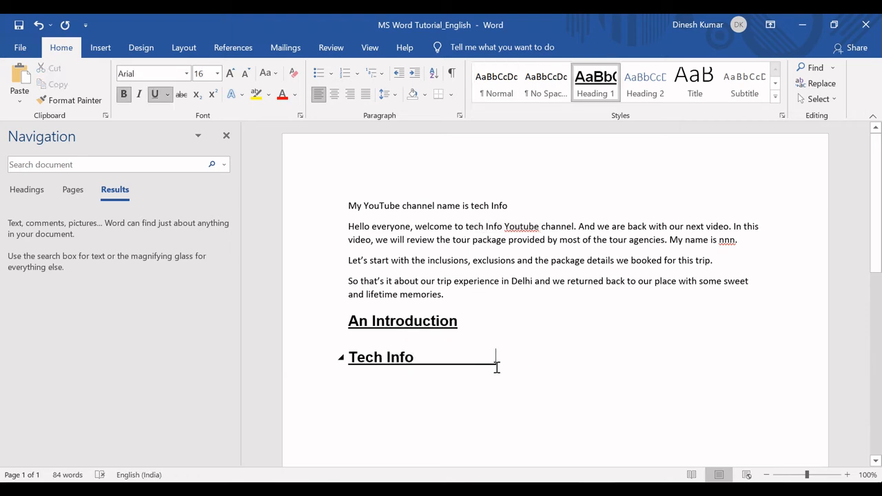
{"action": "key", "text": "ctrl+z"}
{"action": "key", "text": "ctrl+z"}
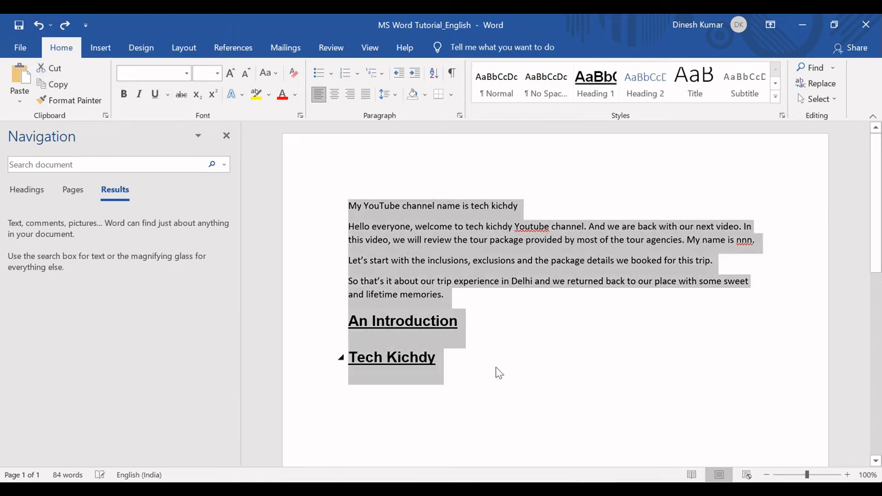
{"action": "left_click", "coordinate": [495, 368]}
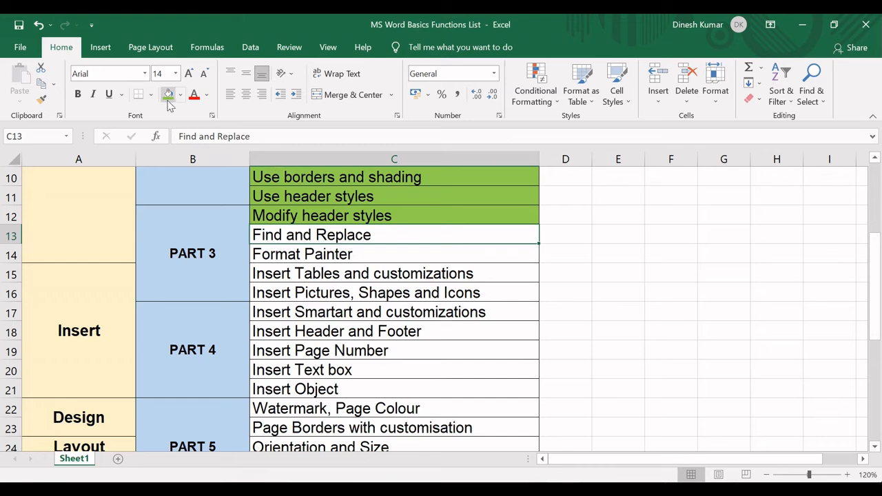
In the Excel functions list, fill the "Find and Replace" cell light green, select the "Format Painter" cell, and return to Word
{"action": "left_click", "coordinate": [168, 97]}
{"action": "left_click", "coordinate": [318, 255]}
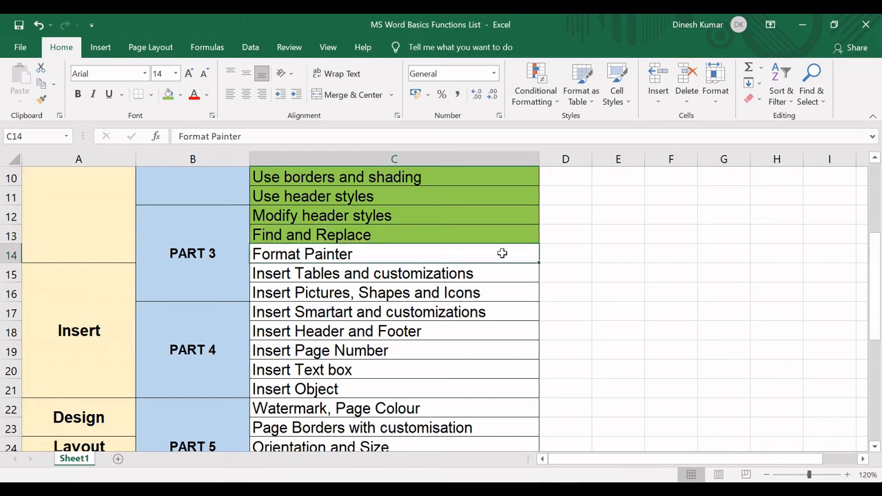
{"action": "key", "text": "alt+Tab"}
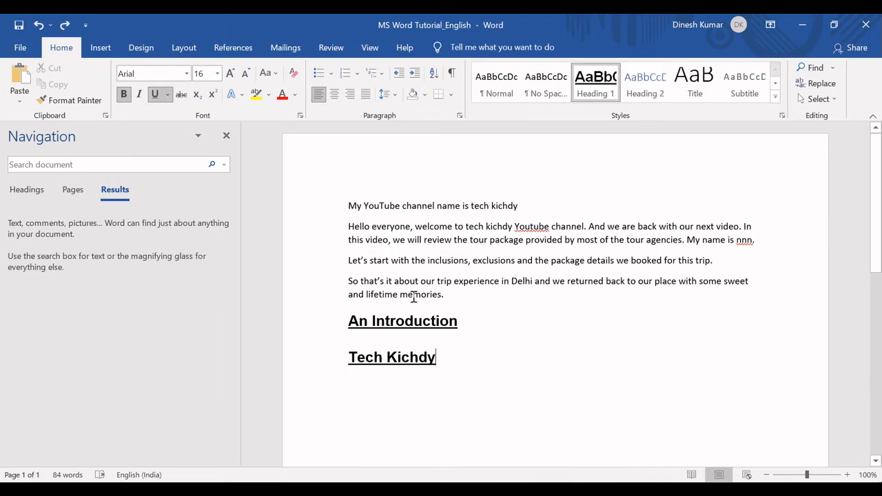
Make the words "My YouTube" in the opening line bold, italic and underlined
{"action": "left_click", "coordinate": [319, 230]}
{"action": "left_click", "coordinate": [372, 239]}
{"action": "left_click", "coordinate": [347, 208]}
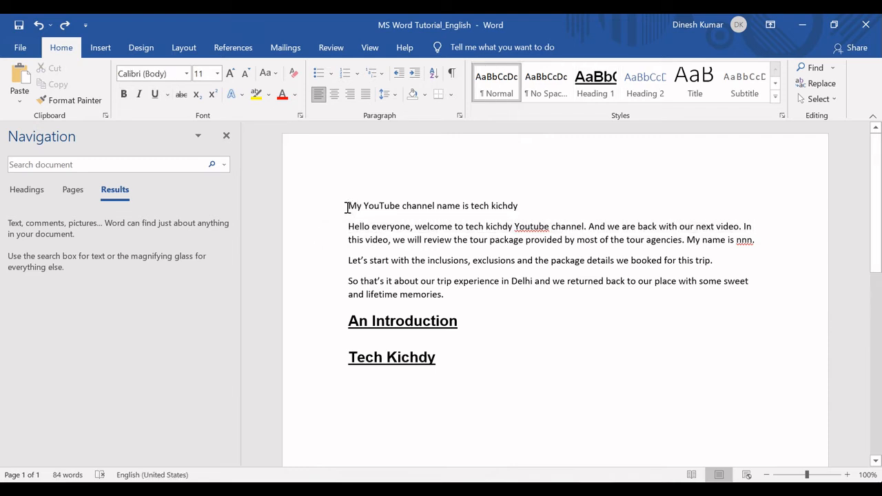
{"action": "left_click_drag", "start_coordinate": [347, 208], "coordinate": [393, 205]}
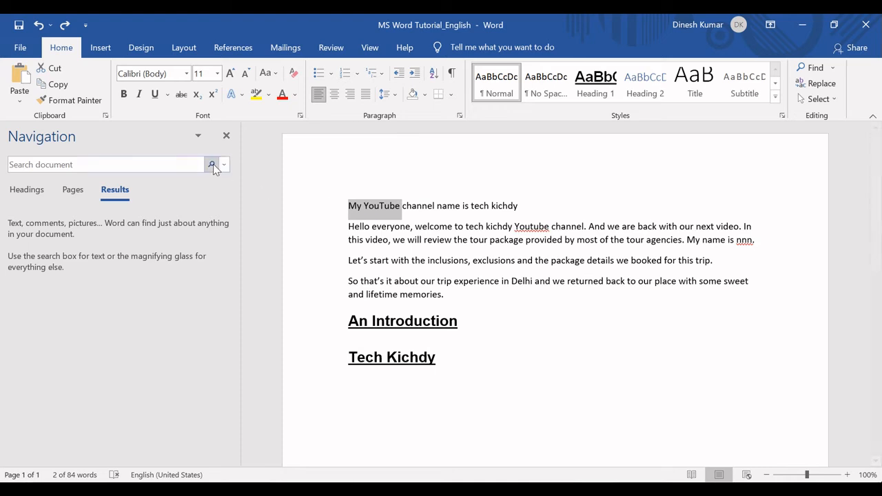
{"action": "left_click", "coordinate": [124, 94]}
{"action": "left_click", "coordinate": [140, 95]}
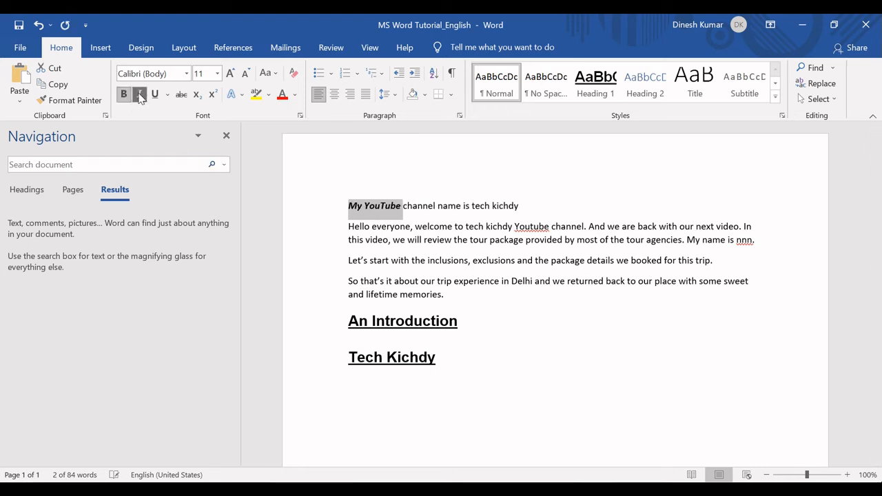
{"action": "left_click", "coordinate": [155, 94]}
{"action": "left_click", "coordinate": [448, 211]}
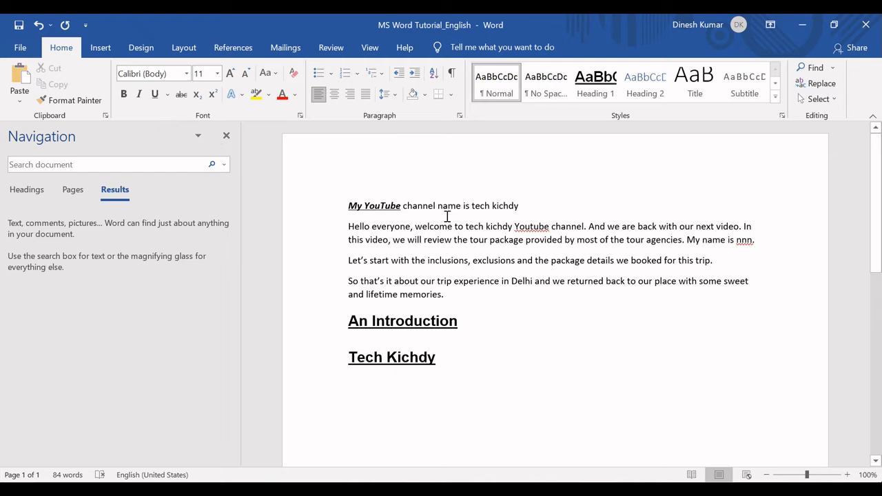
Copy the formatting of "My YouTube" onto "tour package" in the second paragraph with Format Painter, and compare the two phrases
{"action": "left_click", "coordinate": [401, 206]}
{"action": "left_click_drag", "start_coordinate": [401, 206], "coordinate": [349, 208]}
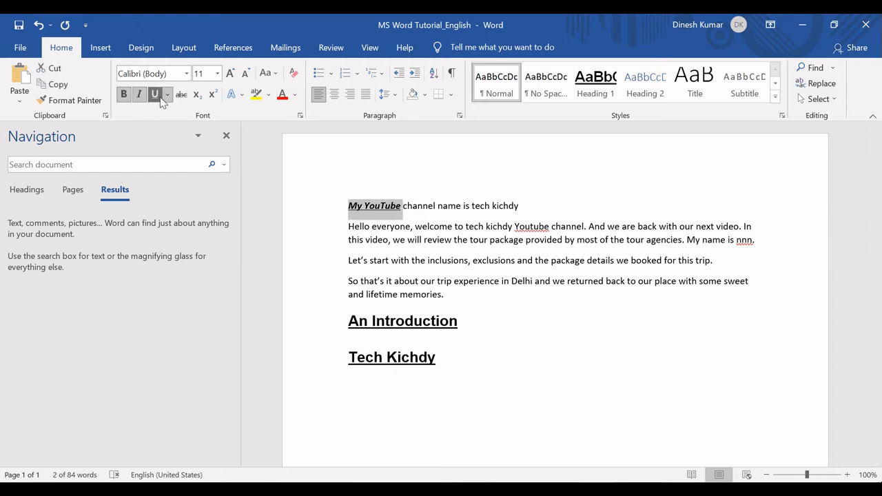
{"action": "left_click", "coordinate": [453, 239]}
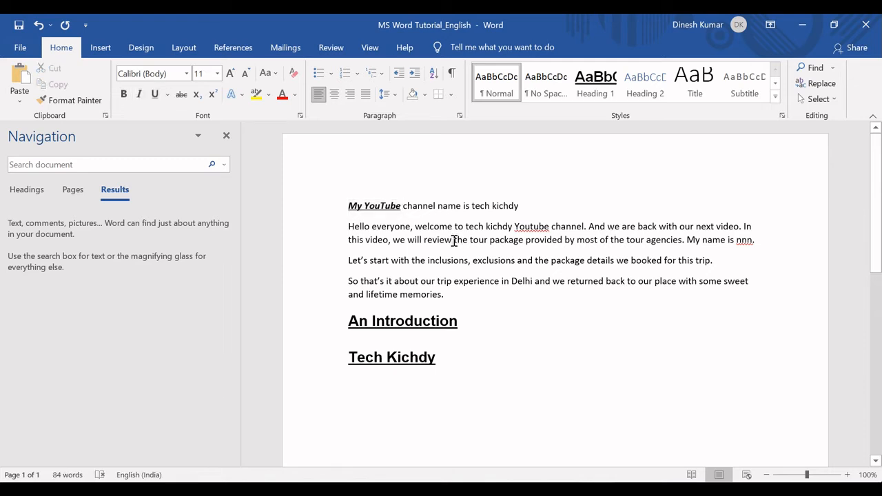
{"action": "left_click_drag", "start_coordinate": [454, 241], "coordinate": [486, 242]}
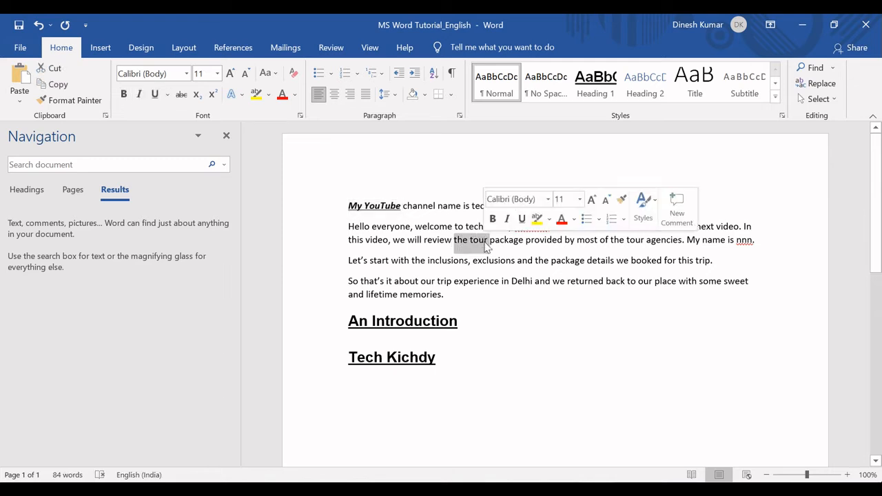
{"action": "left_click", "coordinate": [346, 206]}
{"action": "left_click_drag", "start_coordinate": [346, 206], "coordinate": [402, 206]}
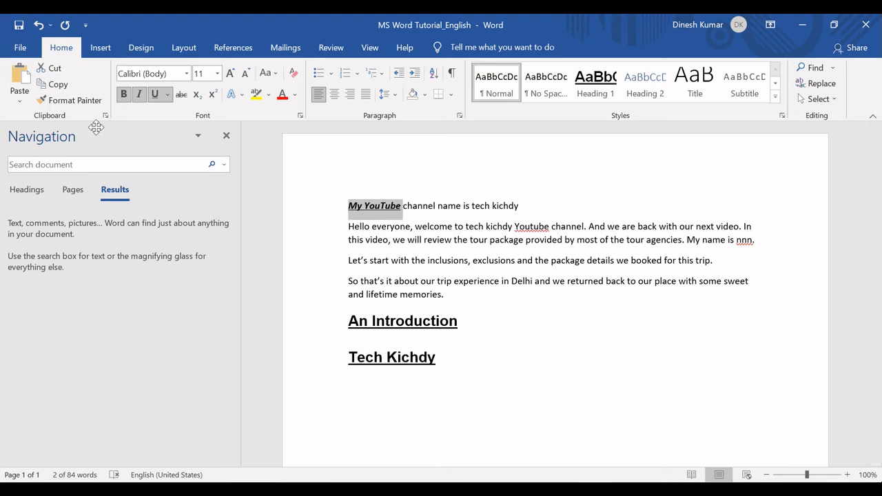
{"action": "left_click", "coordinate": [75, 101]}
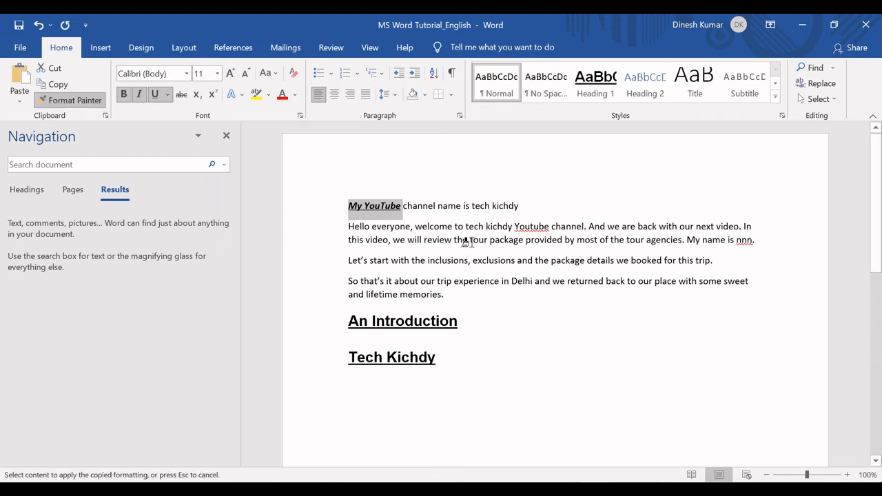
{"action": "mouse_move", "coordinate": [469, 241]}
{"action": "left_mouse_down"}
{"action": "mouse_move", "coordinate": [527, 243]}
{"action": "mouse_move", "coordinate": [518, 243]}
{"action": "left_mouse_up"}
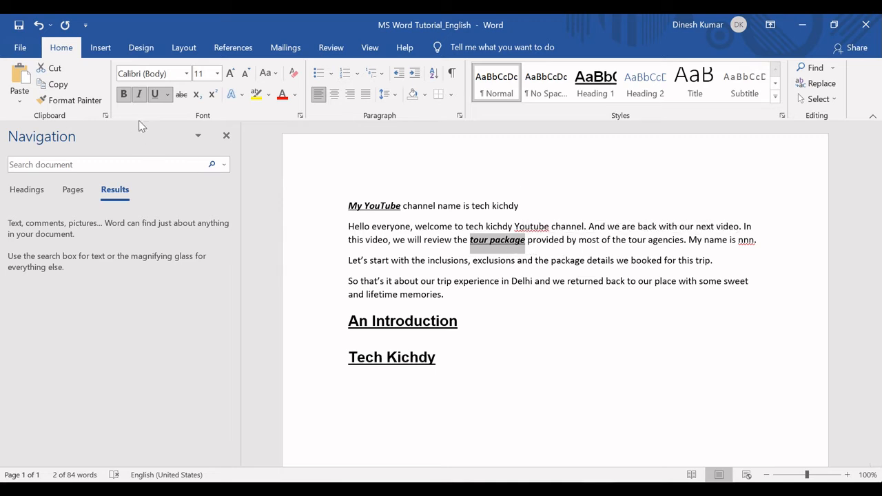
{"action": "left_click", "coordinate": [510, 256]}
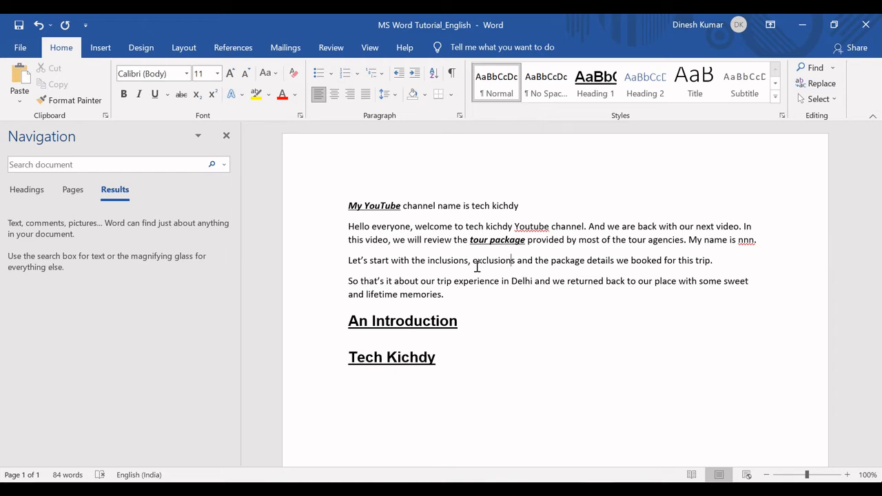
{"action": "left_click_drag", "start_coordinate": [401, 206], "coordinate": [347, 205]}
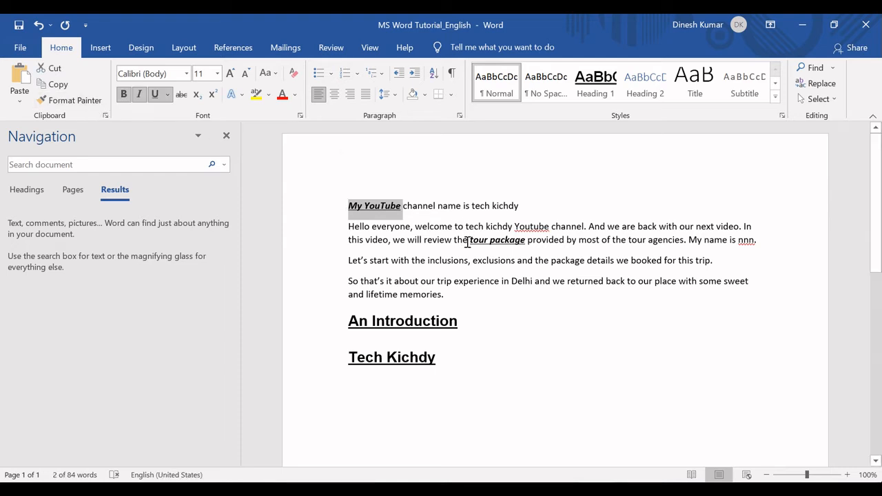
{"action": "left_click_drag", "start_coordinate": [468, 241], "coordinate": [518, 247]}
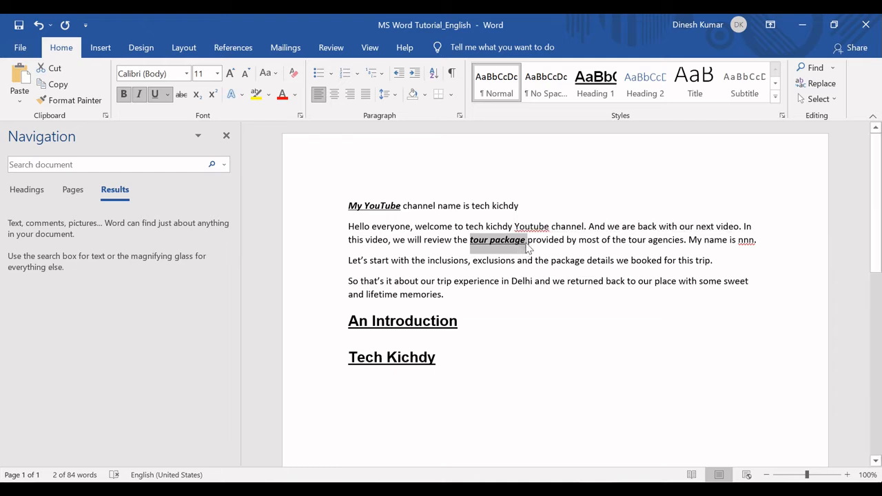
{"action": "left_click", "coordinate": [526, 239]}
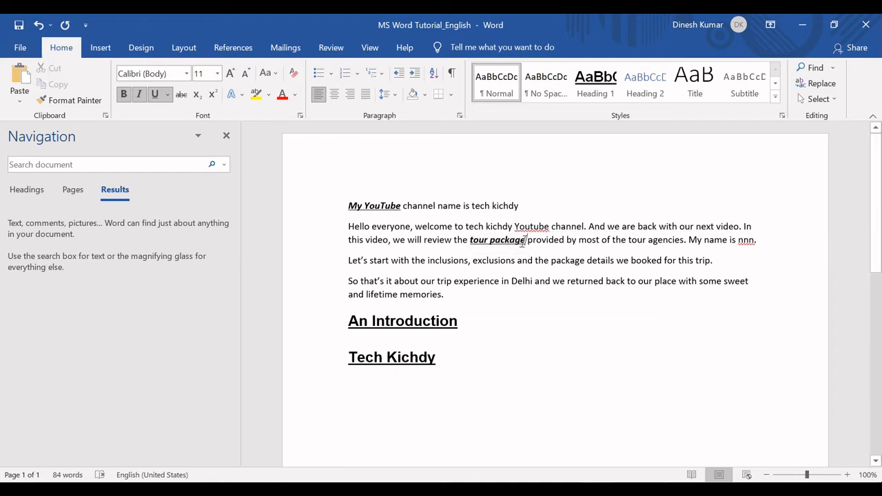
In the Excel functions list, fill the "Format Painter" cell green, select the "Insert Tables and customizations" cell, and return to Word
{"action": "key", "text": "alt+Tab"}
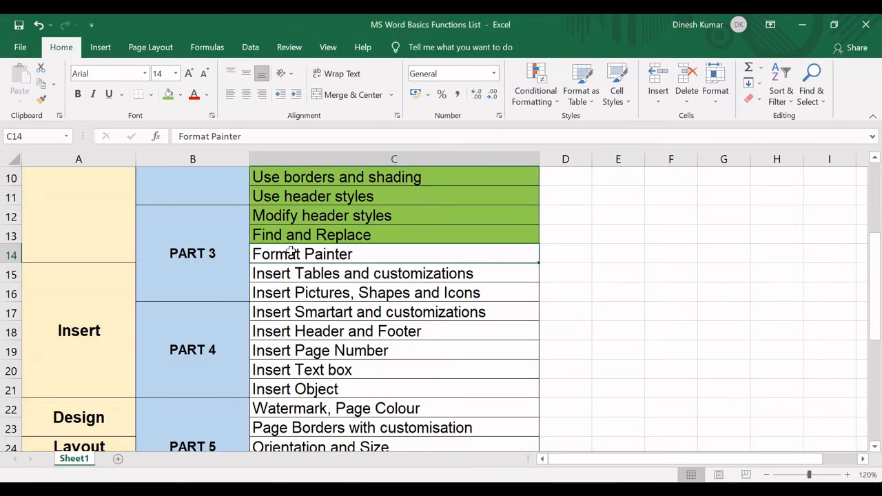
{"action": "left_click", "coordinate": [167, 97]}
{"action": "key", "text": "alt+Tab"}
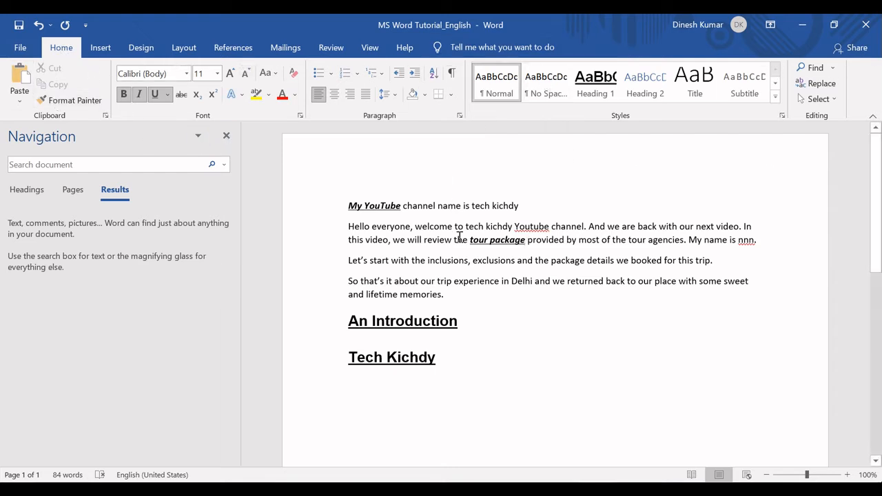
{"action": "left_click", "coordinate": [463, 298]}
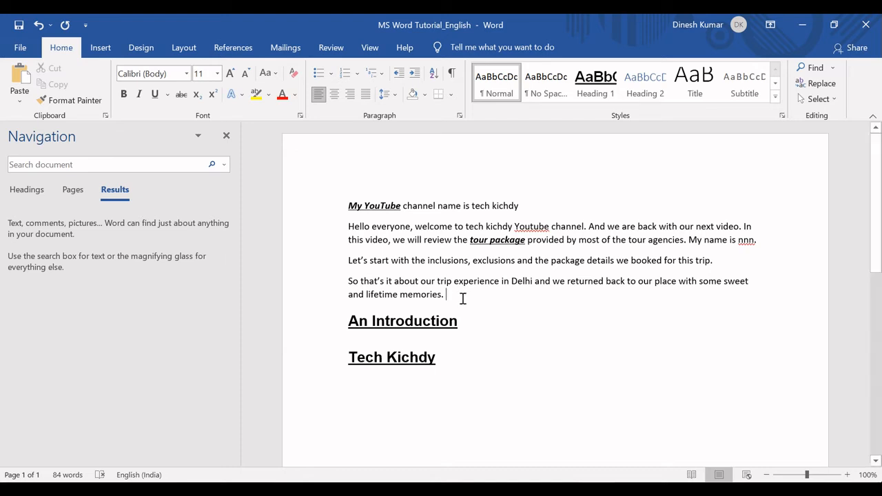
{"action": "key", "text": "alt+Tab"}
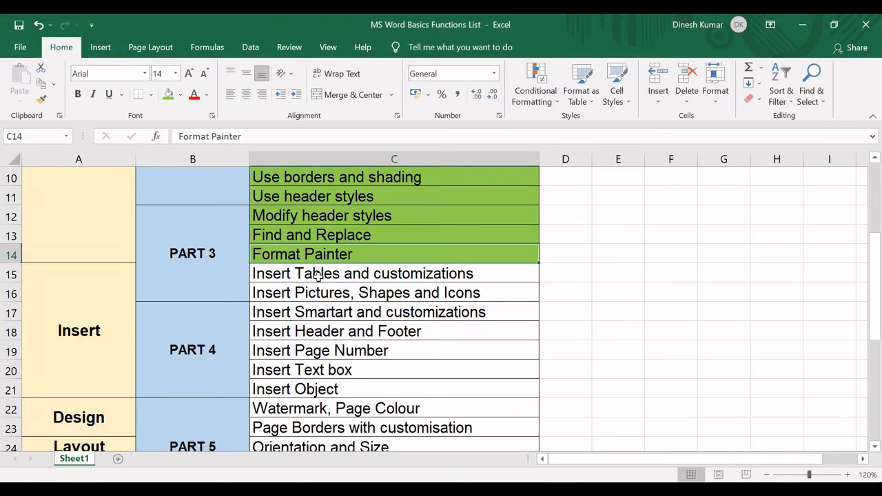
{"action": "left_click", "coordinate": [316, 274]}
{"action": "key", "text": "alt+Tab"}
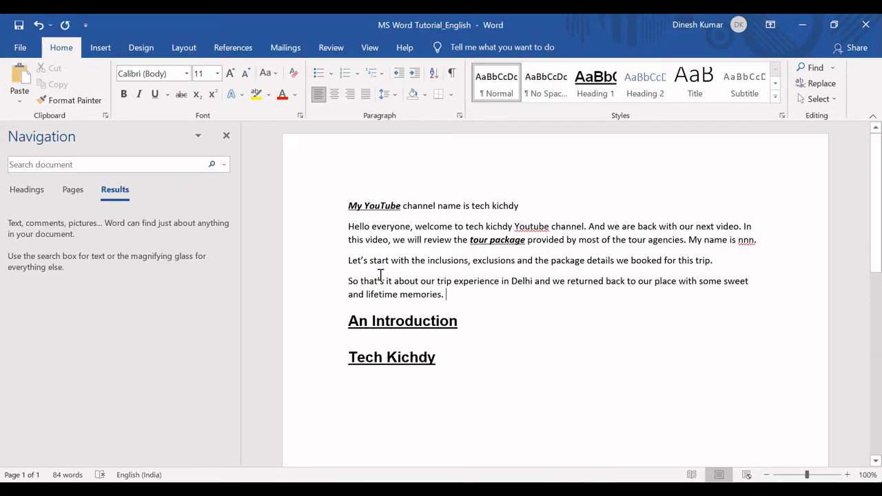
{"action": "key", "text": "alt+Tab"}
{"action": "left_click", "coordinate": [376, 278]}
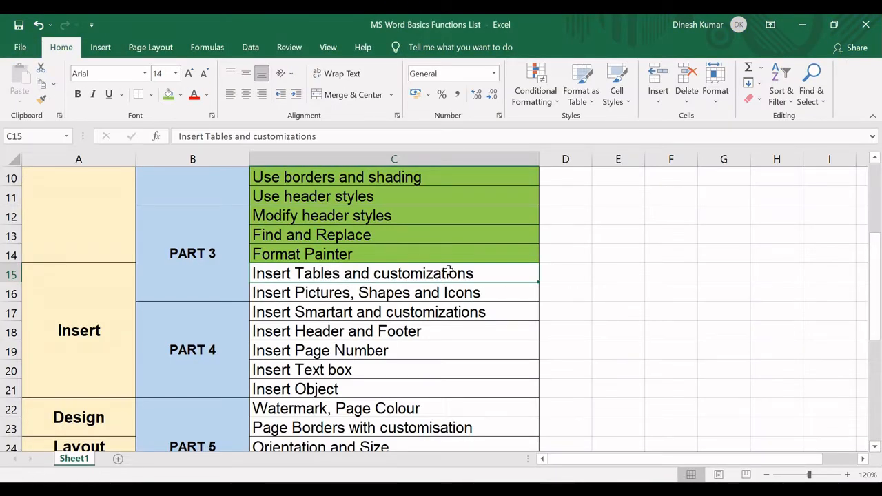
{"action": "key", "text": "alt+Tab"}
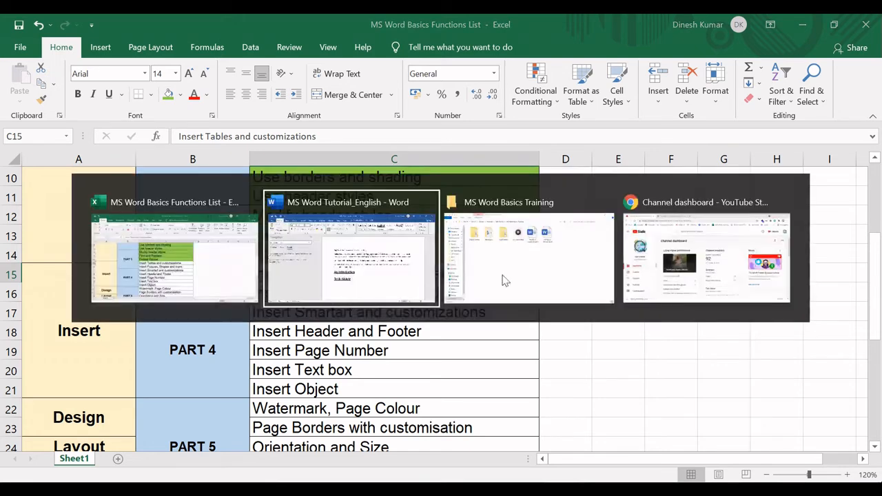
Start a new empty line below the "Tech Kichdy" heading
{"action": "left_click", "coordinate": [463, 353]}
{"action": "key", "text": "Return"}
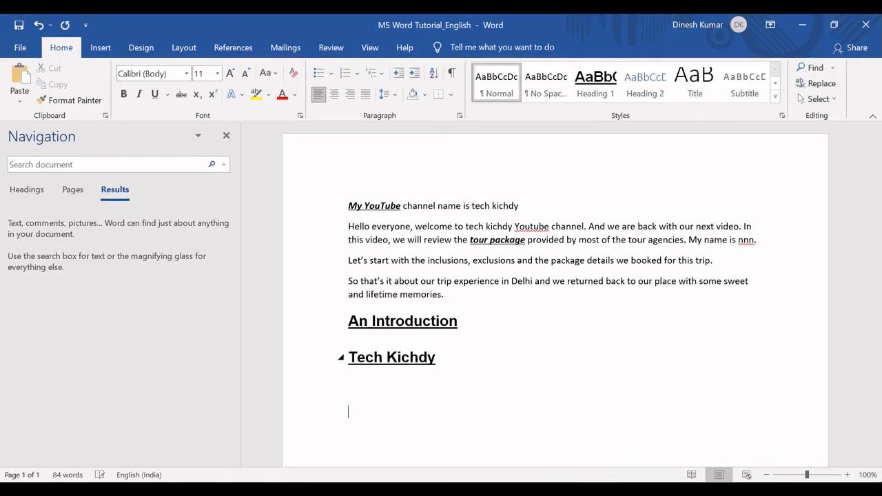
{"action": "scroll", "coordinate": [446, 340], "scroll_direction": "down", "scroll_amount": 2}
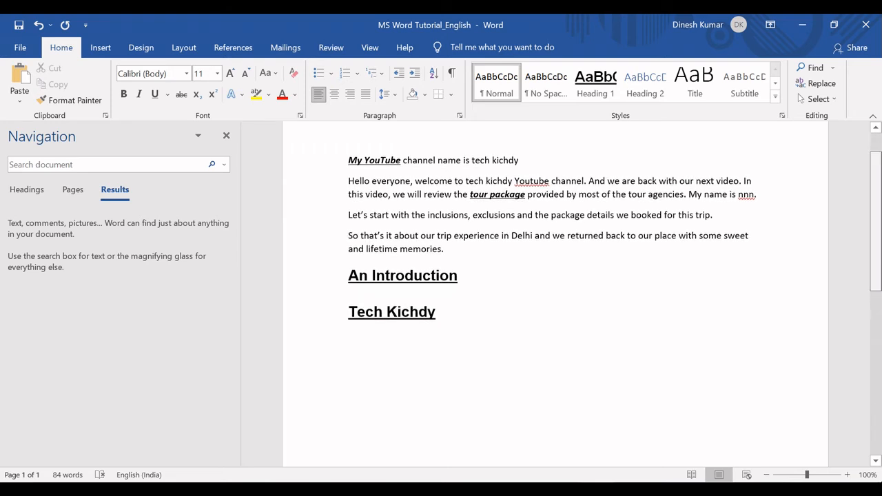
{"action": "scroll", "coordinate": [446, 341], "scroll_direction": "down", "scroll_amount": 1}
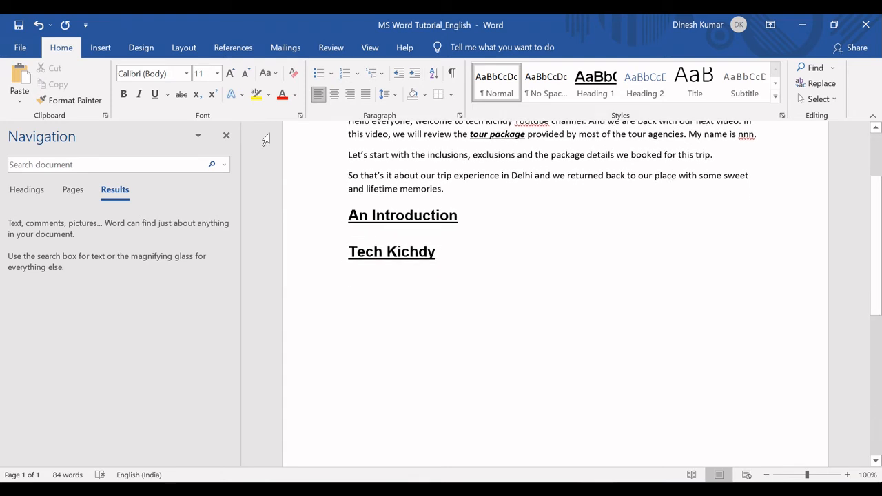
Insert a table with 12 columns and 12 rows on the empty line below the "Tech Kichdy" heading
{"action": "left_click", "coordinate": [97, 50]}
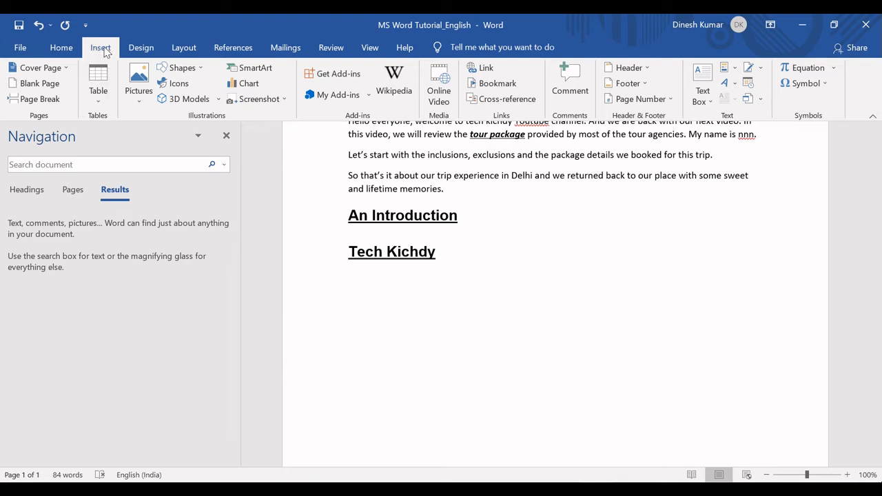
{"action": "left_click", "coordinate": [97, 96]}
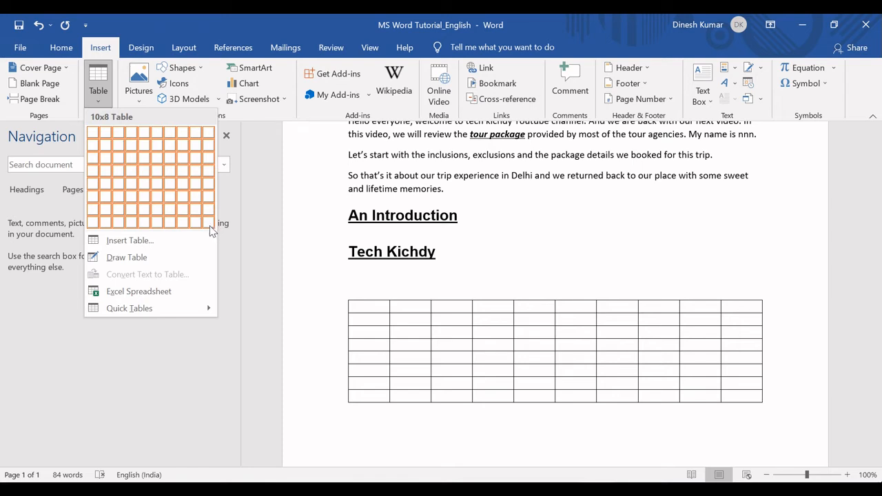
{"action": "left_click", "coordinate": [126, 241]}
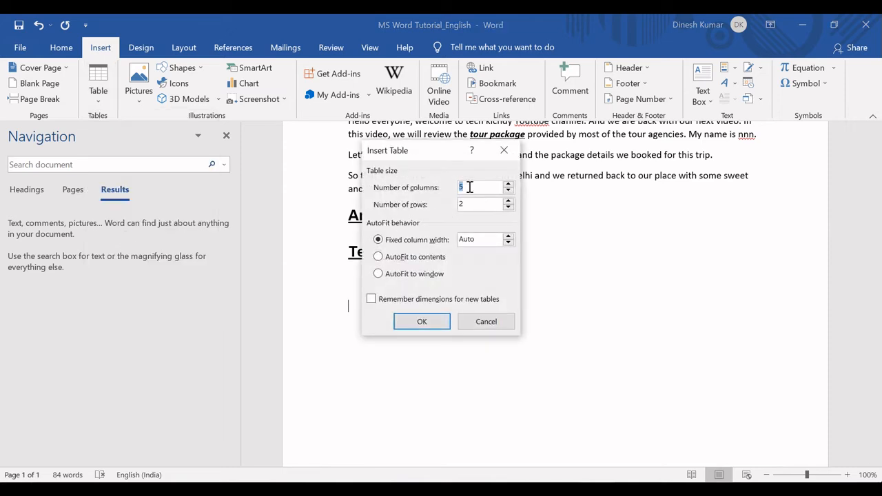
{"action": "type", "text": "12"}
{"action": "key", "text": "BackSpace"}
{"action": "type", "text": "12"}
{"action": "left_click", "coordinate": [420, 321]}
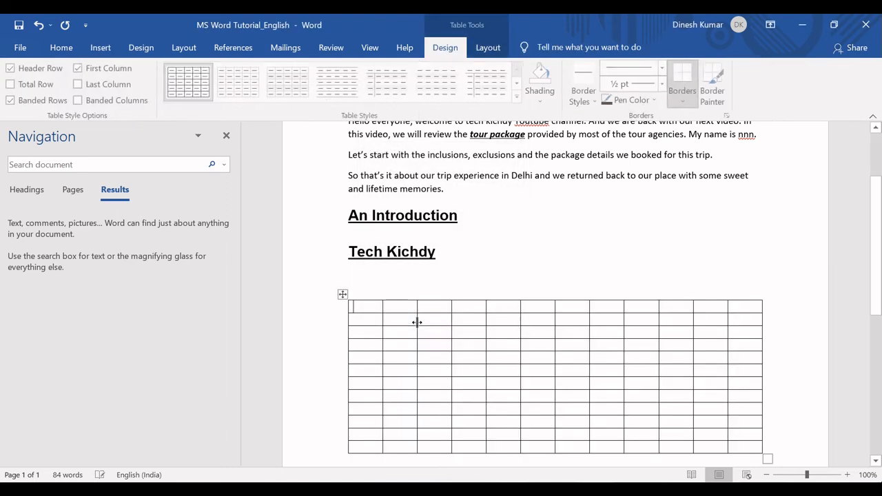
{"action": "scroll", "coordinate": [656, 335], "scroll_direction": "down", "scroll_amount": 1}
{"action": "scroll", "coordinate": [551, 310], "scroll_direction": "down", "scroll_amount": 2}
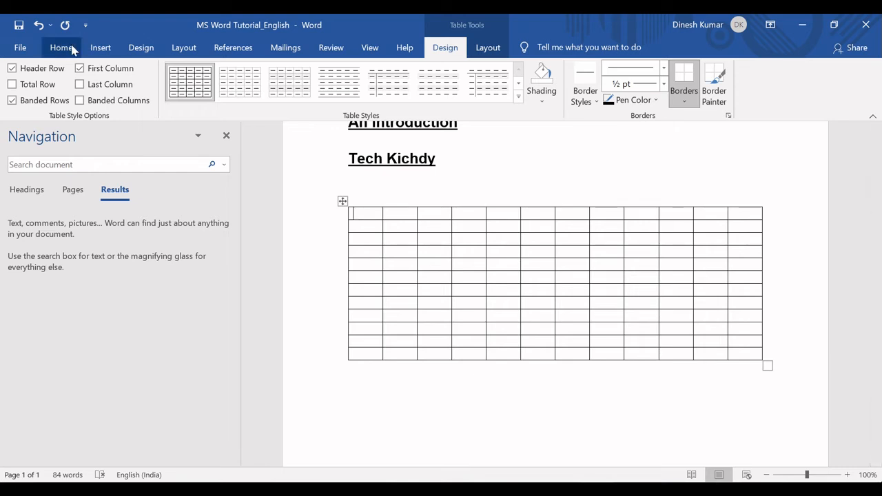
{"action": "left_click", "coordinate": [100, 47]}
{"action": "left_click", "coordinate": [95, 97]}
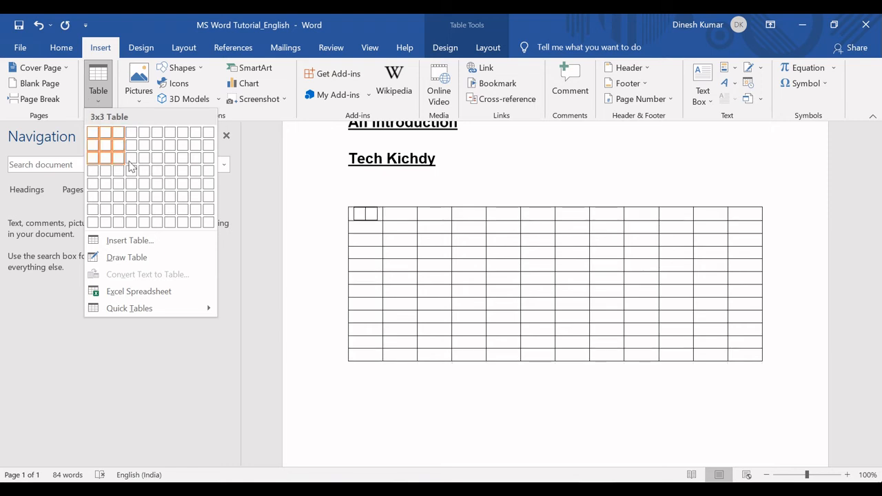
{"action": "left_click", "coordinate": [150, 193]}
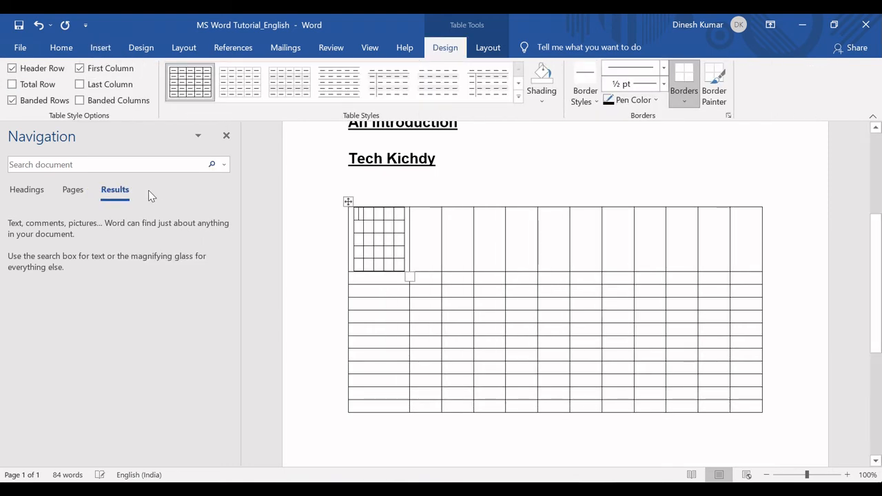
{"action": "key", "text": "ctrl+z"}
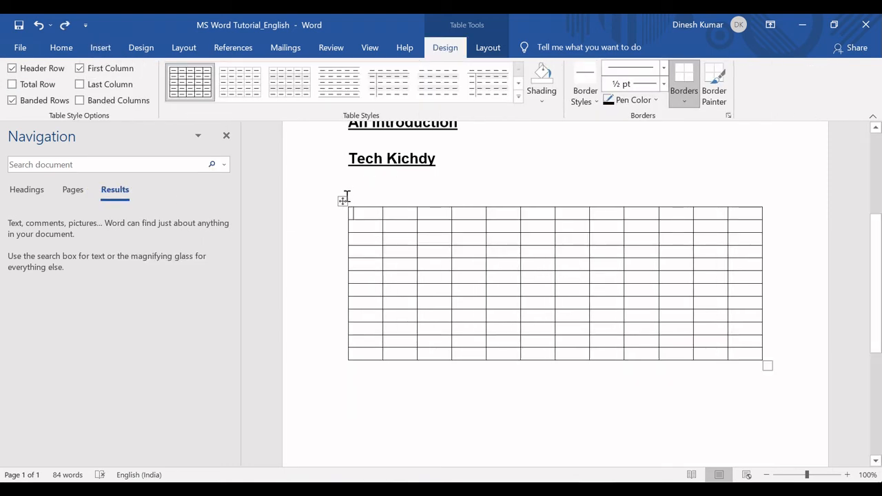
Delete the 12-column table below the "Tech Kichdy" heading and insert a table with 8 columns and 8 rows instead
{"action": "left_click", "coordinate": [343, 201]}
{"action": "key", "text": "BackSpace"}
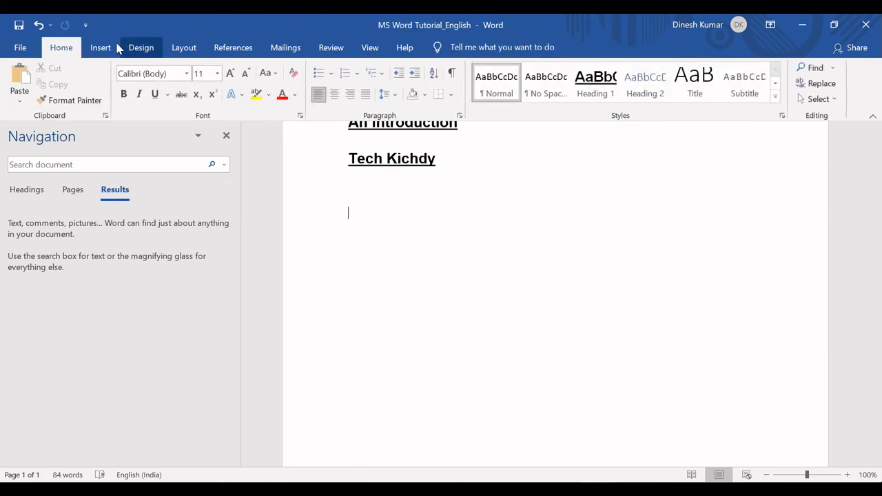
{"action": "left_click", "coordinate": [102, 48]}
{"action": "left_click", "coordinate": [105, 102]}
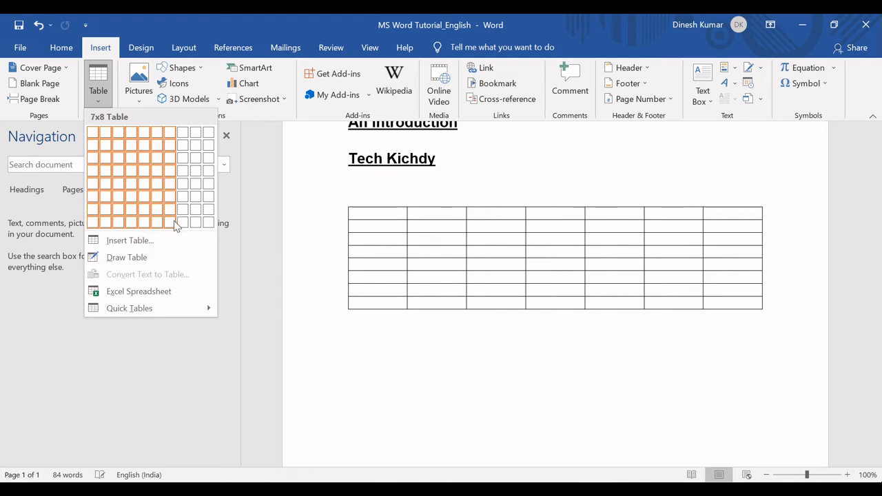
{"action": "left_click", "coordinate": [183, 226]}
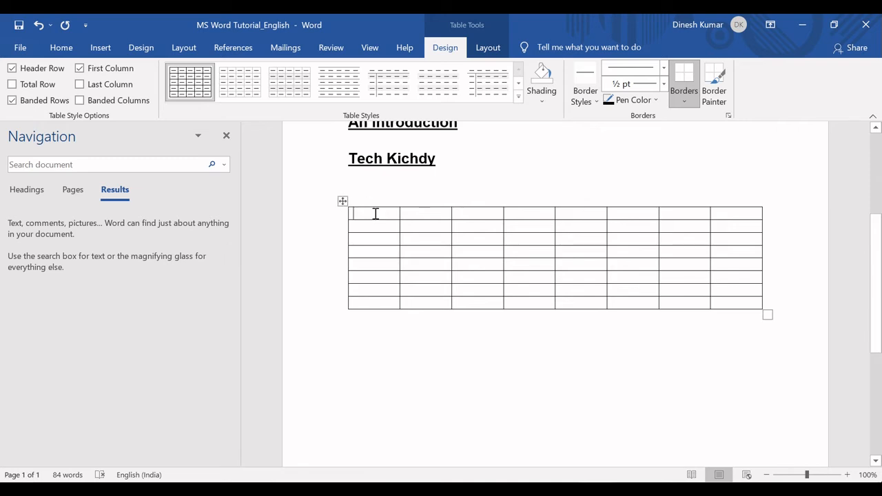
Enter "Good Morning" and "Tech Kichdy" in the first two cells of the table's first row
{"action": "type", "text": "F"}
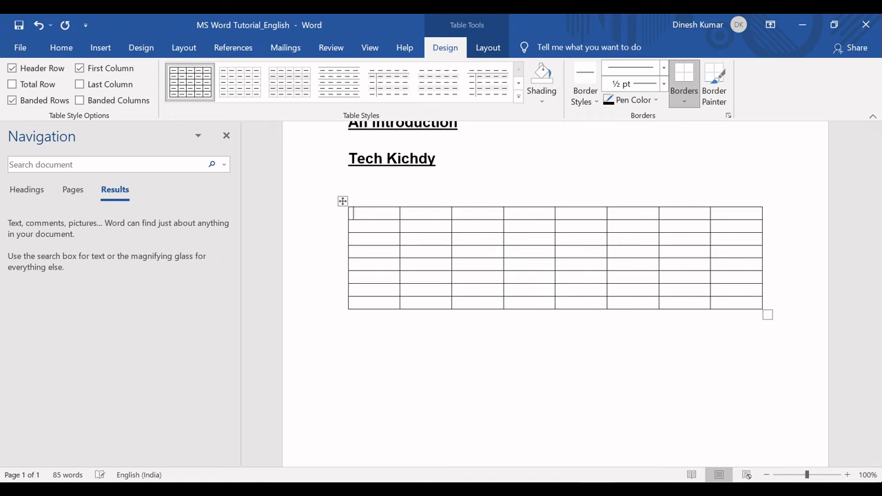
{"action": "type", "text": "ood Morning"}
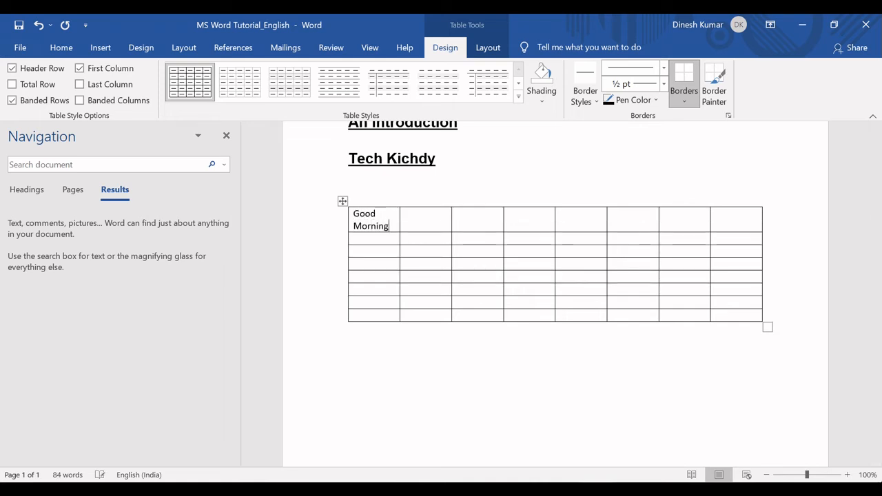
{"action": "type", "text": "Tech Kichd"}
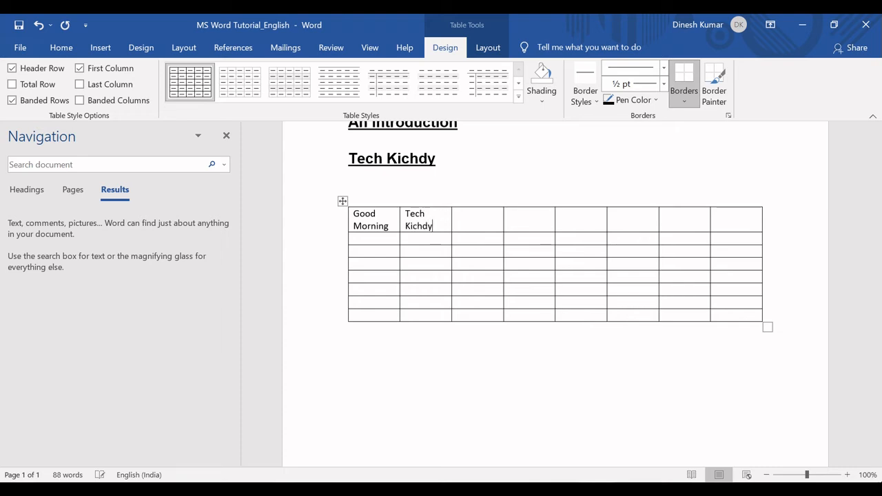
{"action": "type", "text": "y"}
{"action": "key", "text": "Tab"}
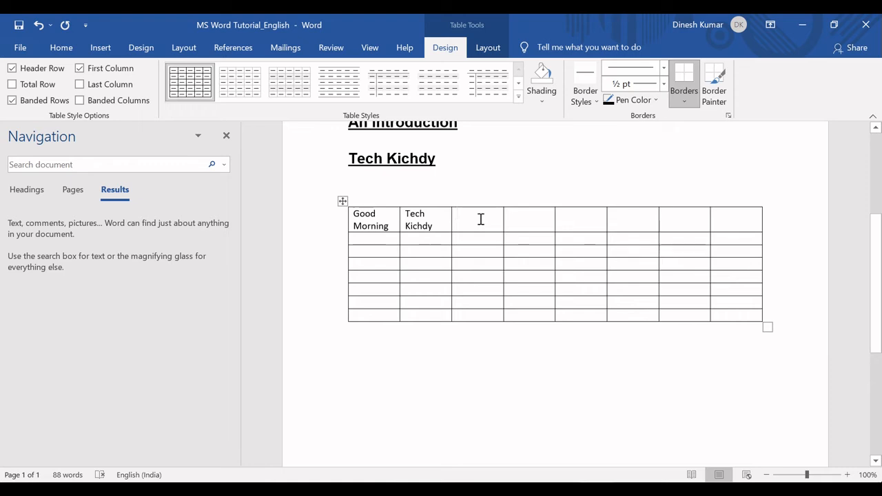
Examine the available table styles and shading colours for the whole table without applying any
{"action": "left_click", "coordinate": [342, 200]}
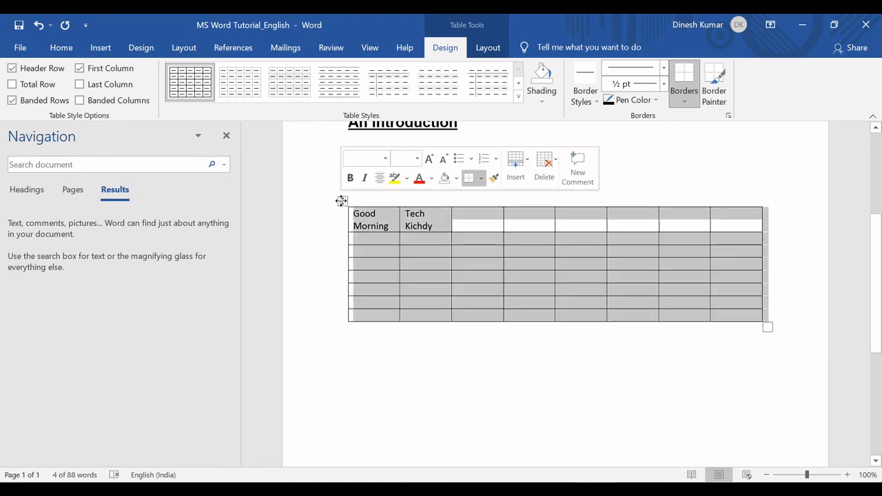
{"action": "left_click", "coordinate": [394, 227]}
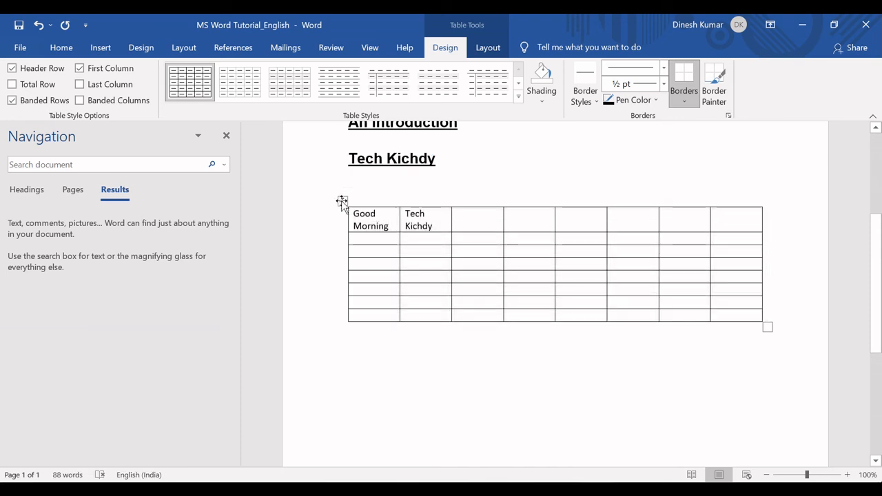
{"action": "left_click", "coordinate": [342, 201]}
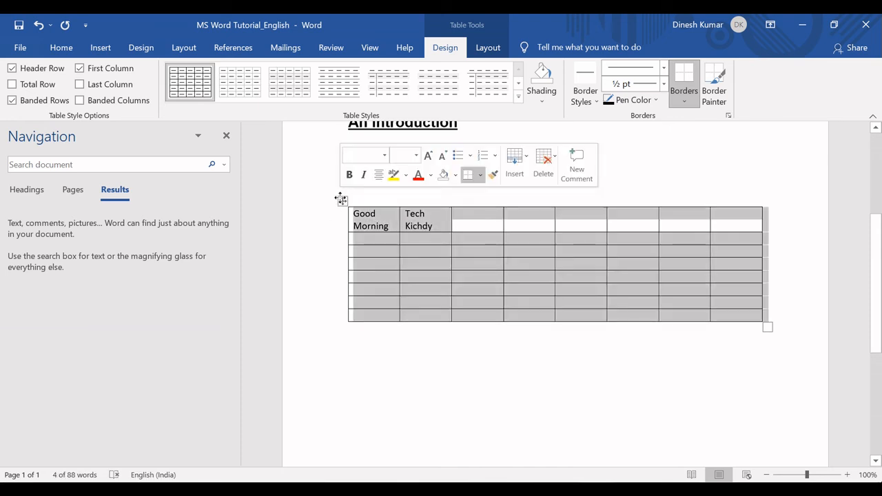
{"action": "left_click", "coordinate": [518, 98]}
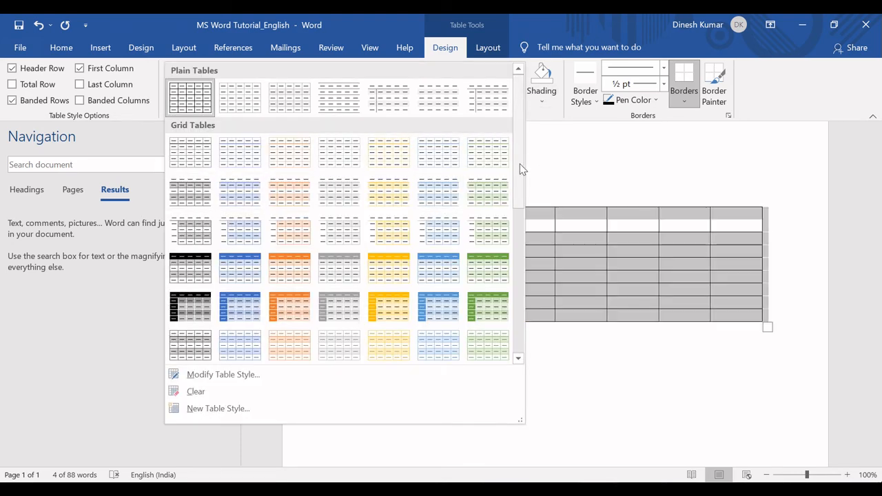
{"action": "left_click_drag", "start_coordinate": [521, 170], "coordinate": [516, 327]}
{"action": "left_click", "coordinate": [597, 365]}
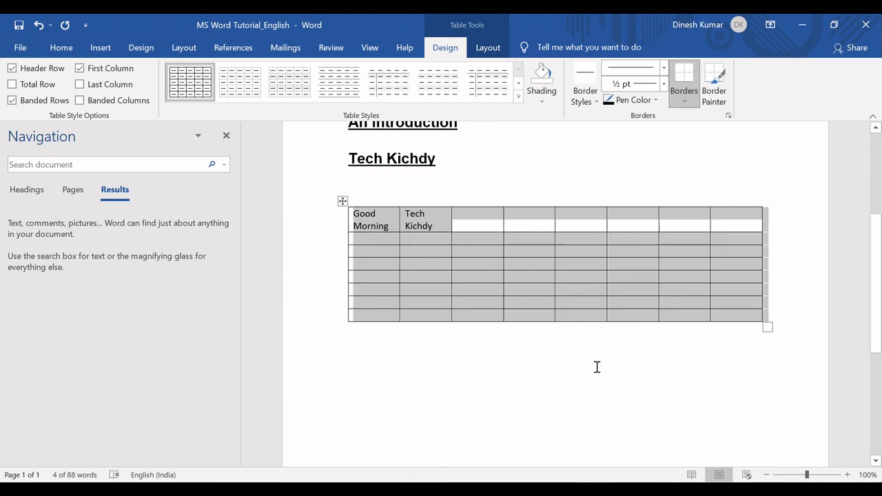
{"action": "left_click", "coordinate": [542, 102]}
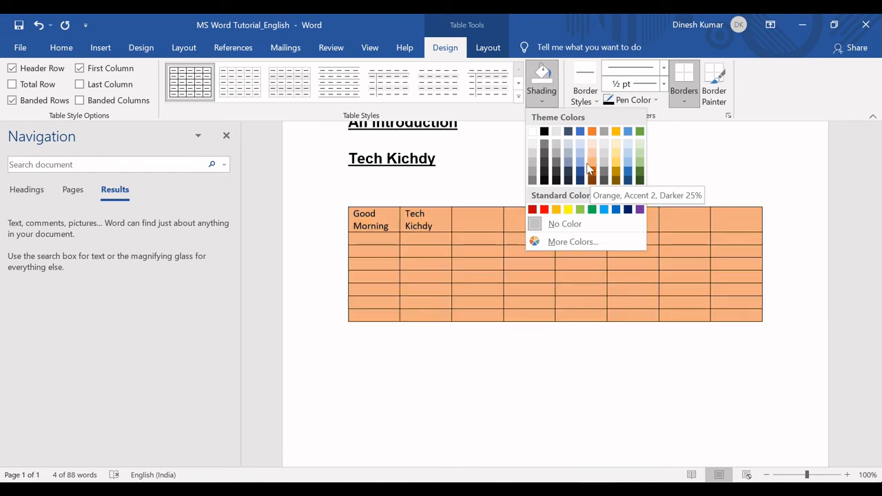
{"action": "key", "text": "Escape"}
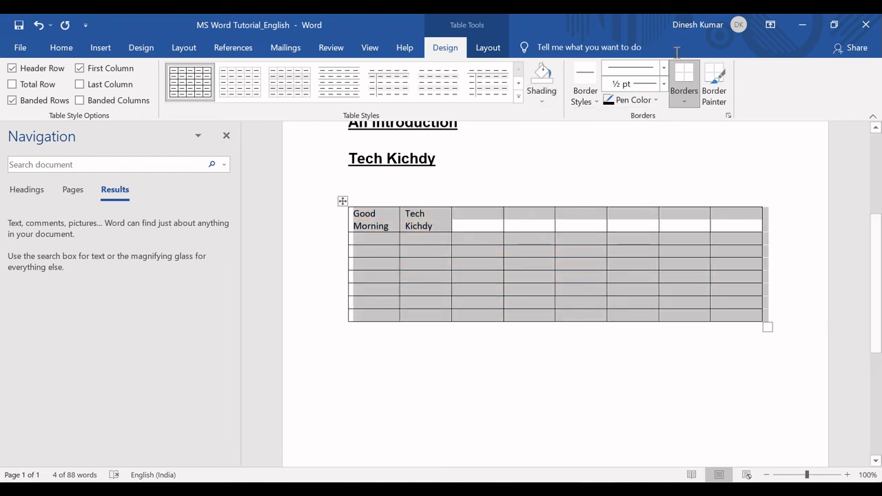
Try an orange 1 ½ pt border on the top edges of the table's fourth and fifth columns, undo it, and stop border painting
{"action": "left_click", "coordinate": [596, 102]}
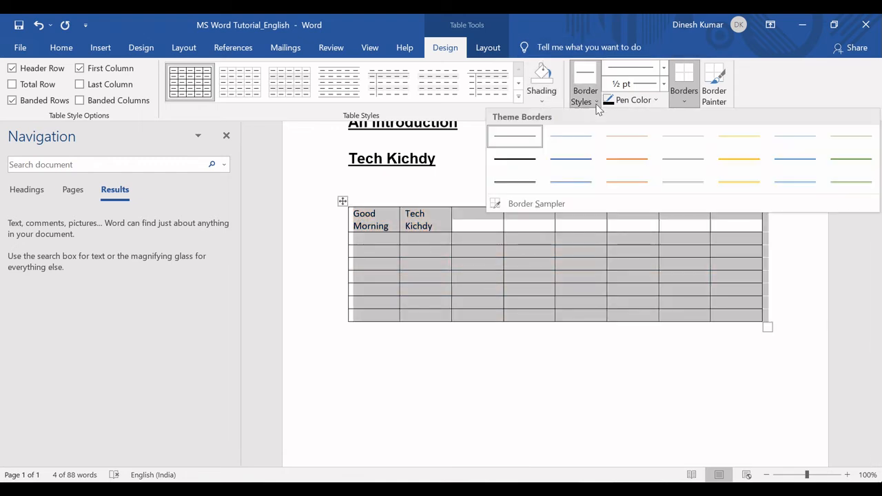
{"action": "left_click", "coordinate": [626, 164]}
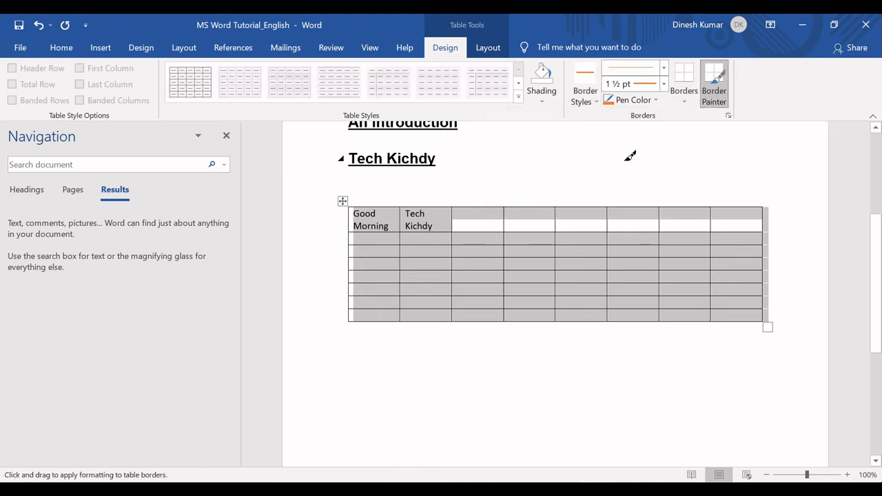
{"action": "left_click", "coordinate": [543, 205]}
{"action": "left_click", "coordinate": [582, 206]}
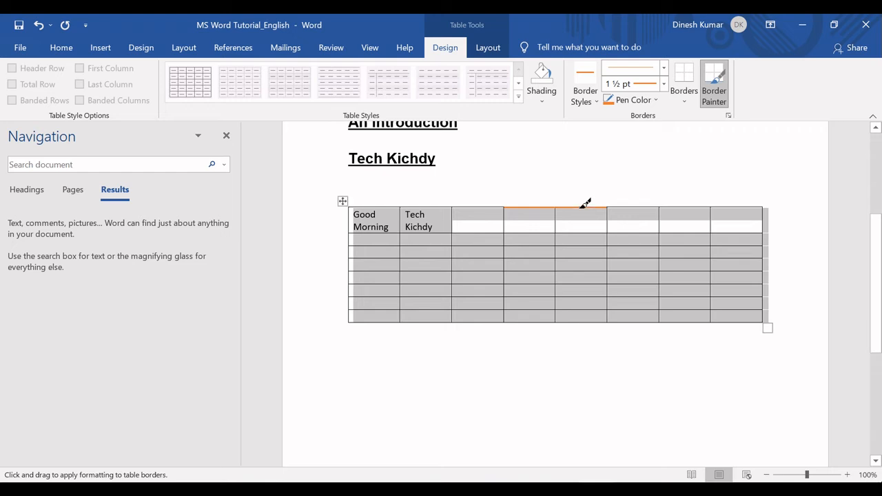
{"action": "key", "text": "ctrl+z"}
{"action": "key", "text": "ctrl+z"}
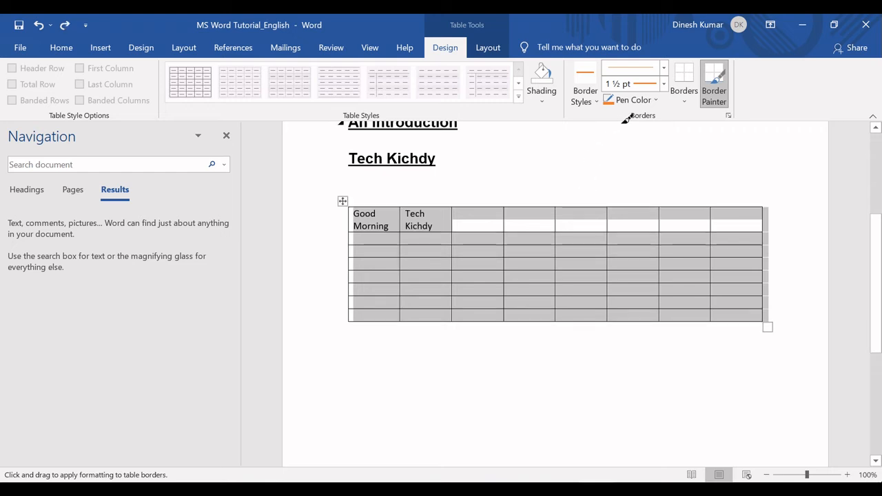
{"action": "left_click", "coordinate": [664, 68]}
{"action": "left_click", "coordinate": [664, 68]}
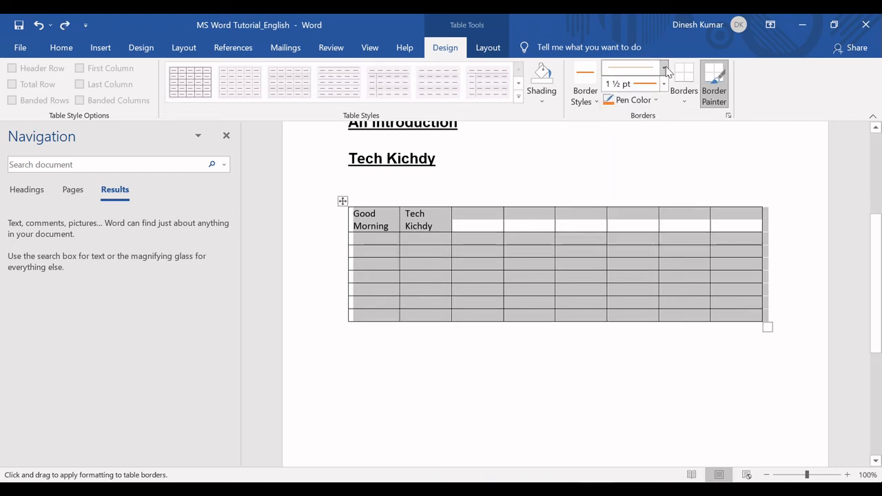
{"action": "key", "text": "Escape"}
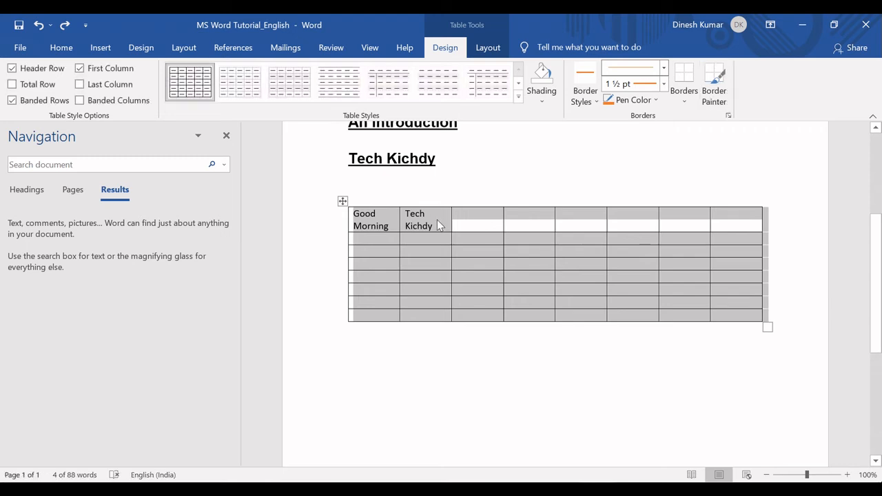
{"action": "left_click", "coordinate": [371, 219]}
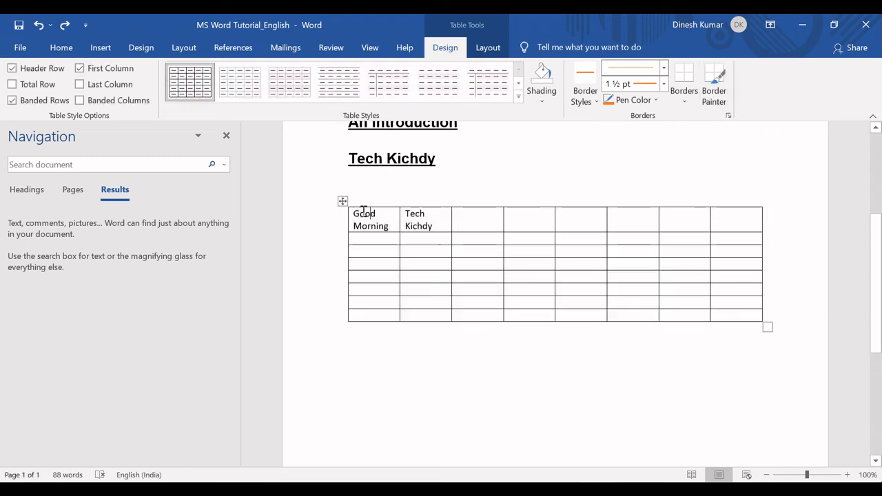
Apply the blue grid table style with a solid header row and banded rows to the whole table
{"action": "left_click", "coordinate": [342, 201]}
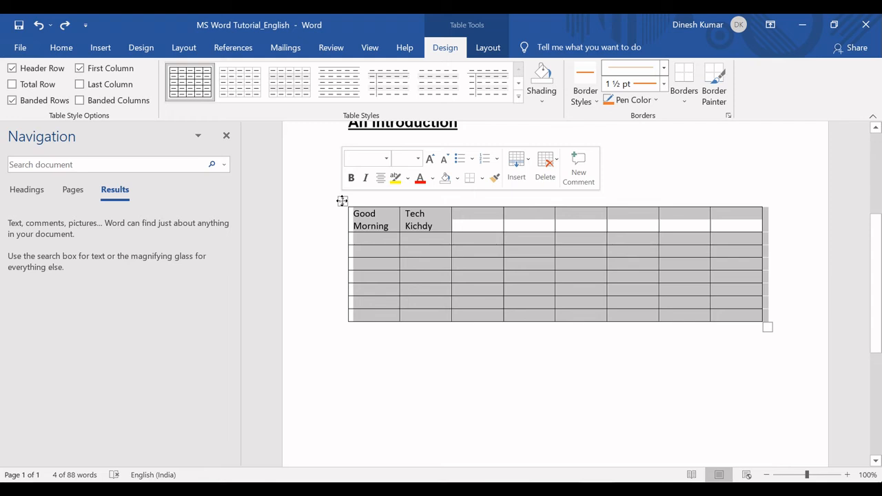
{"action": "left_click", "coordinate": [519, 97]}
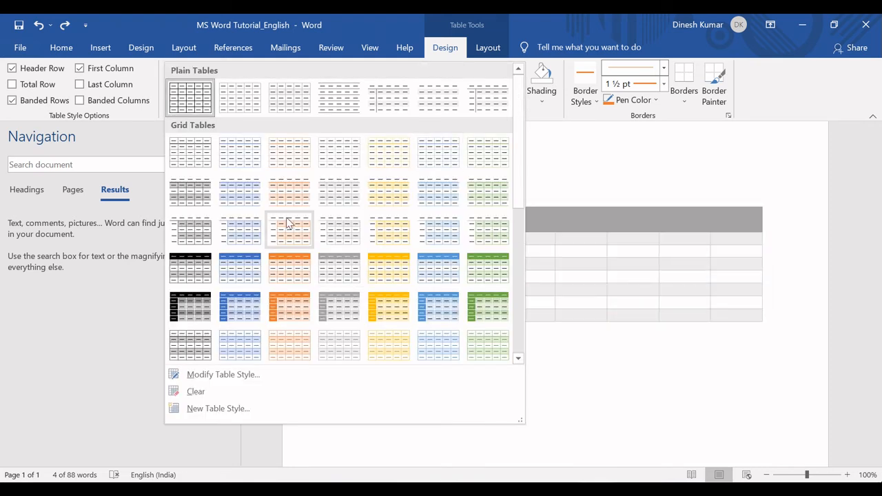
{"action": "left_click", "coordinate": [242, 264]}
{"action": "left_click", "coordinate": [476, 357]}
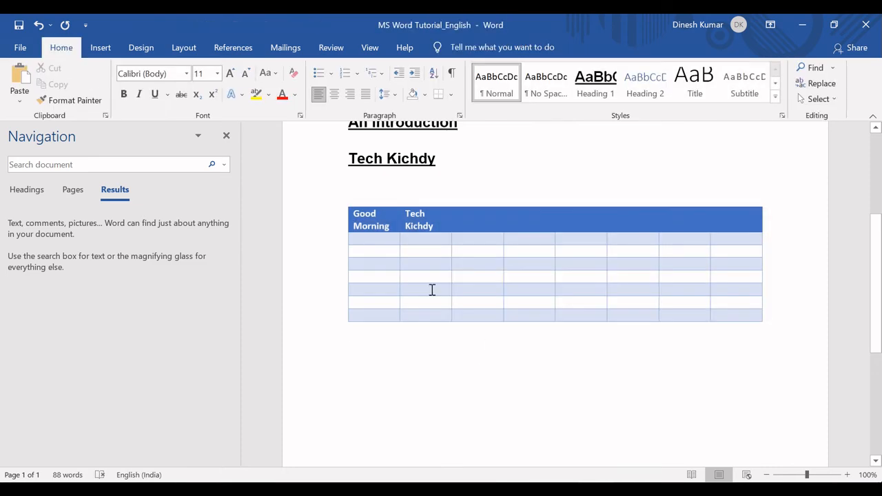
{"action": "left_click", "coordinate": [374, 239]}
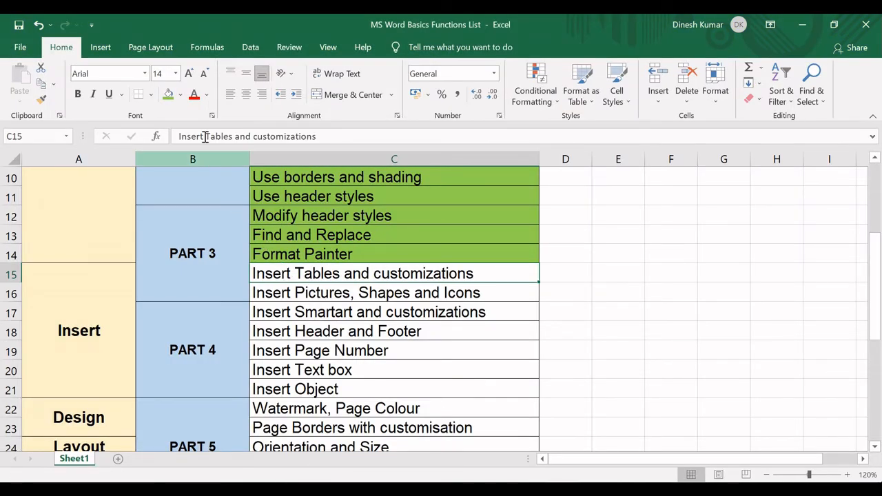
In the Excel functions list, fill "Insert Tables and customizations" green, select "Insert Pictures, Shapes and Icons", and return to Word
{"action": "left_click", "coordinate": [168, 96]}
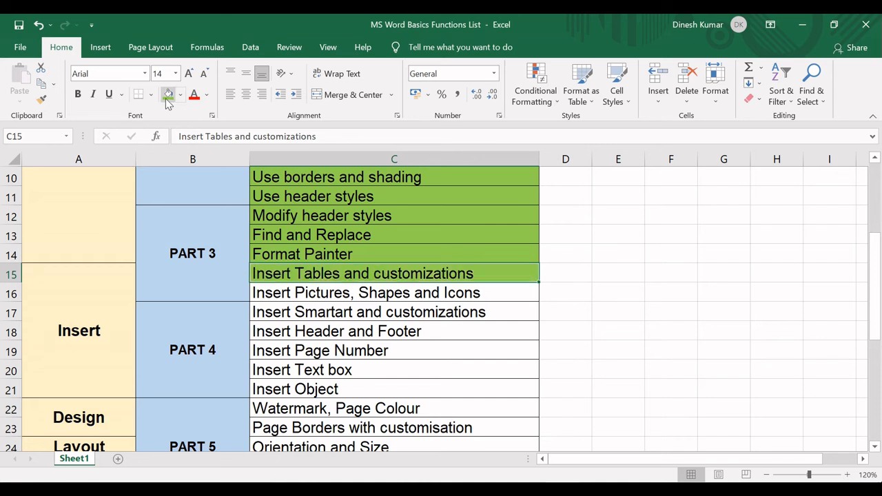
{"action": "left_click", "coordinate": [282, 293]}
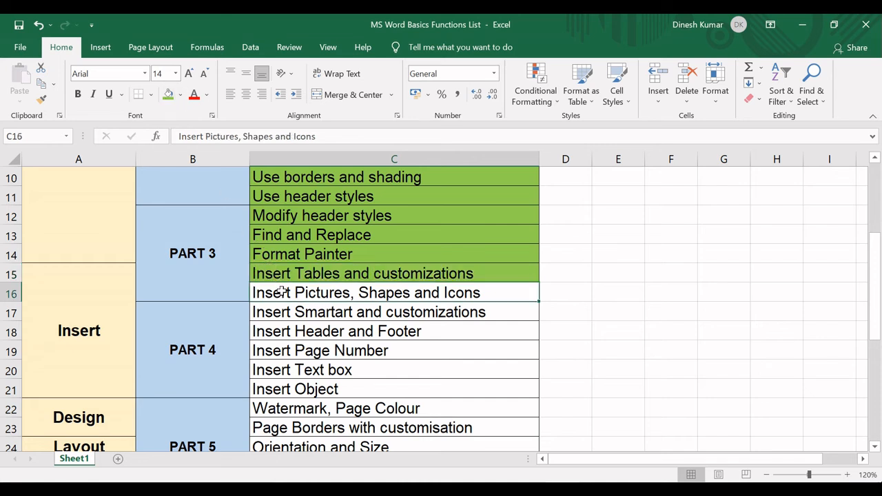
{"action": "key", "text": "alt+Tab"}
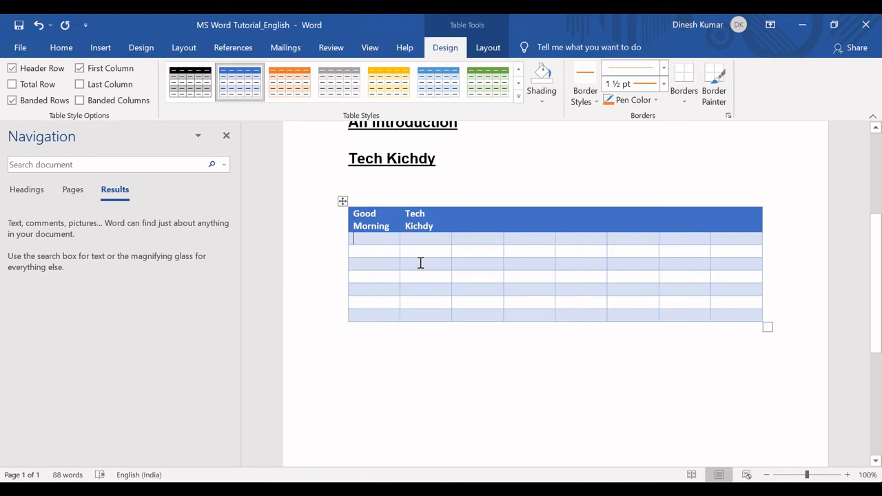
Place the insertion point on the empty line below the table, check the current topic in the Excel functions list, and return to Word
{"action": "left_click", "coordinate": [342, 201]}
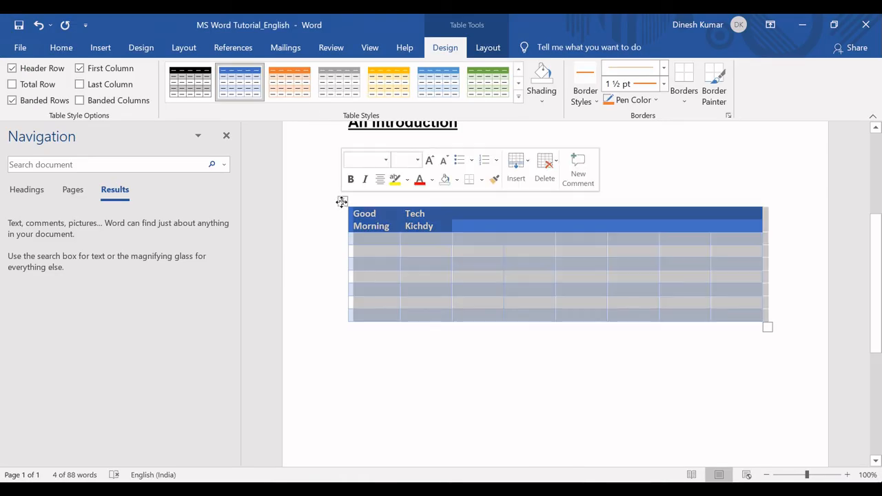
{"action": "left_click", "coordinate": [351, 370]}
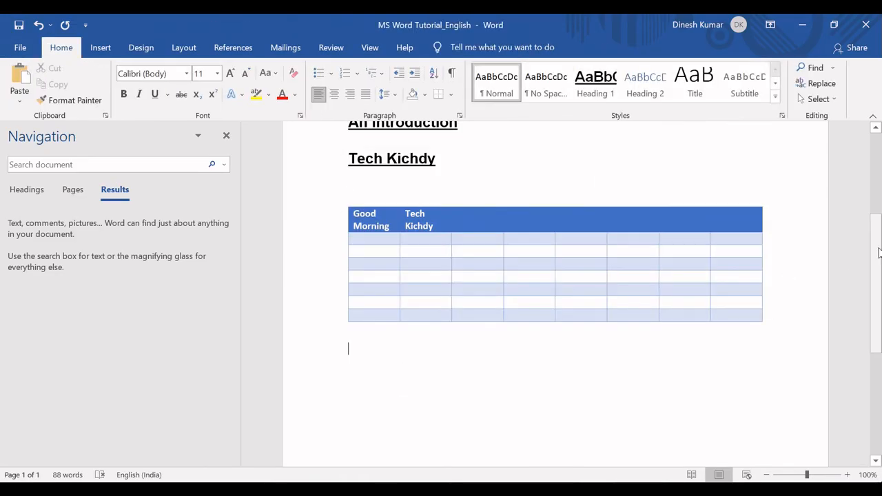
{"action": "left_click_drag", "start_coordinate": [879, 253], "coordinate": [880, 286]}
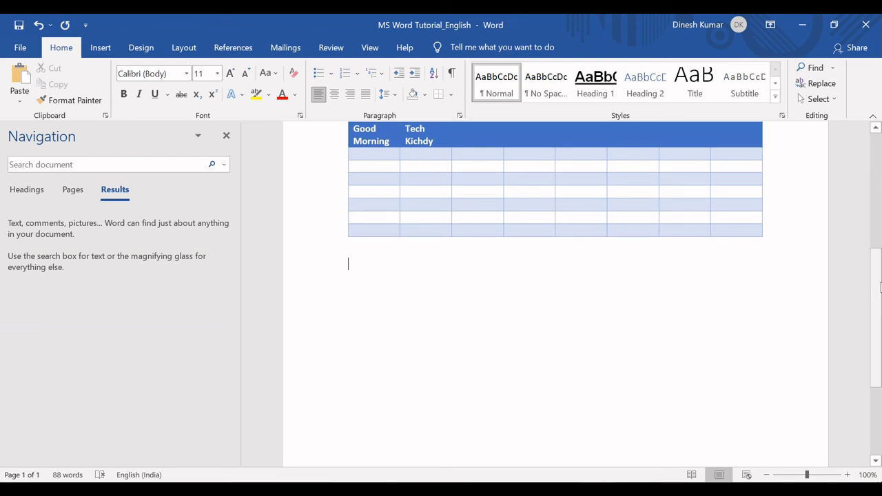
{"action": "key", "text": "alt+Tab"}
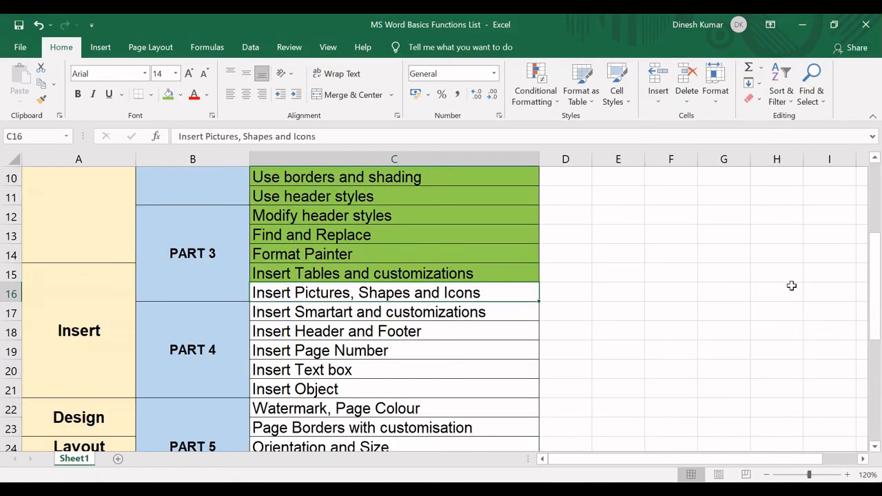
{"action": "key", "text": "alt+Tab"}
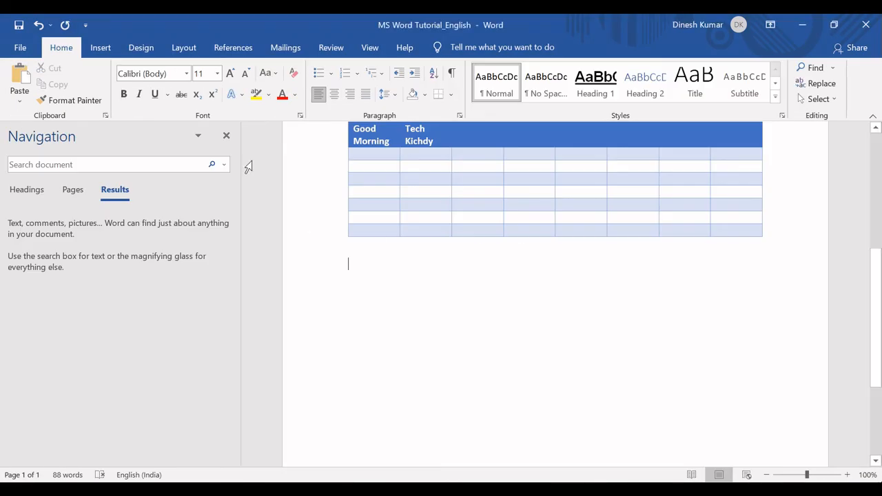
Insert the picture "MS Word Logo" from this device's Downloads folder below the table
{"action": "left_click", "coordinate": [100, 49]}
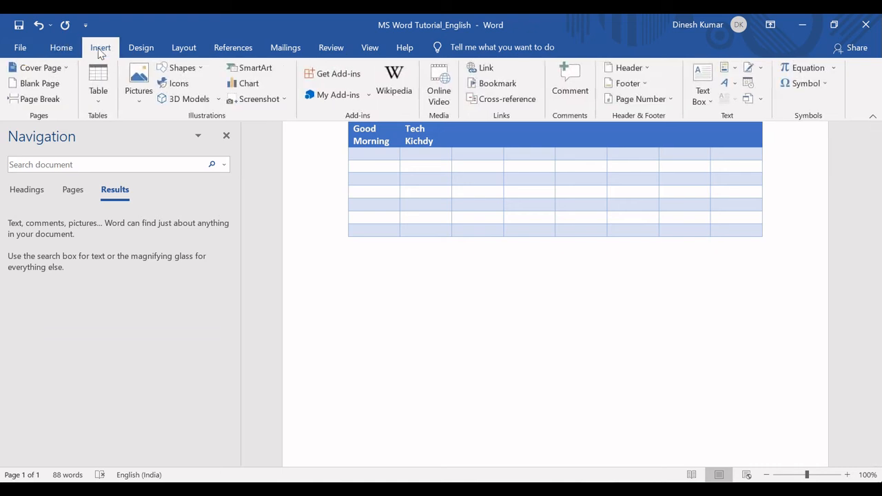
{"action": "left_click", "coordinate": [139, 102]}
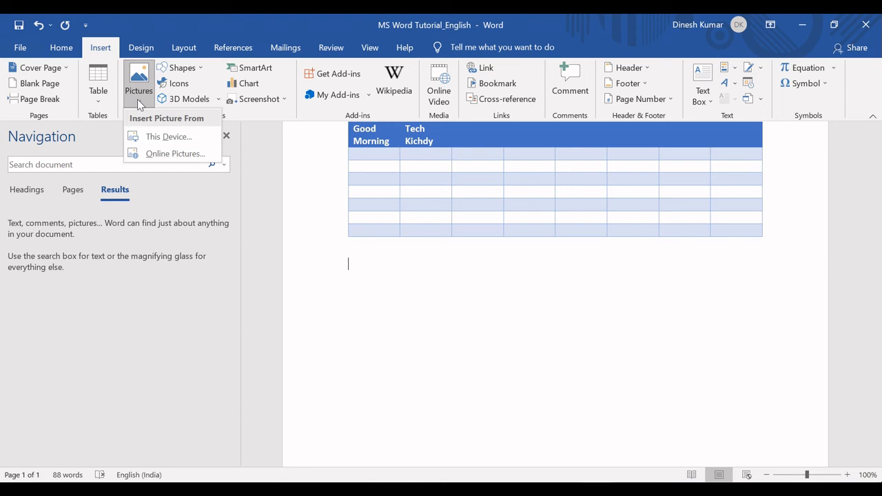
{"action": "left_click", "coordinate": [158, 138]}
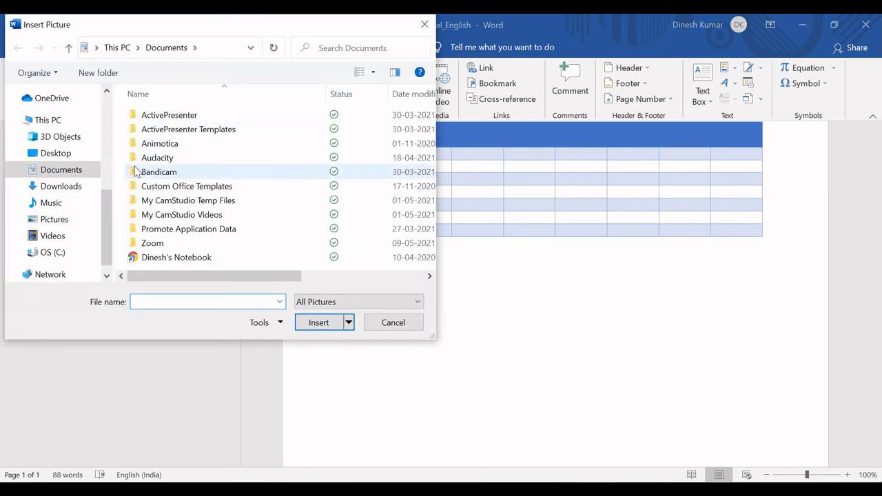
{"action": "left_click_drag", "start_coordinate": [109, 204], "coordinate": [111, 123]}
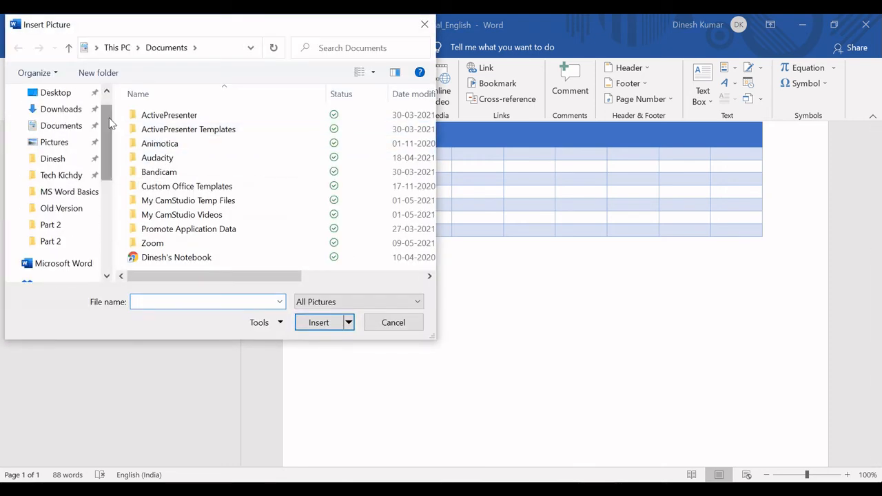
{"action": "left_click", "coordinate": [60, 109]}
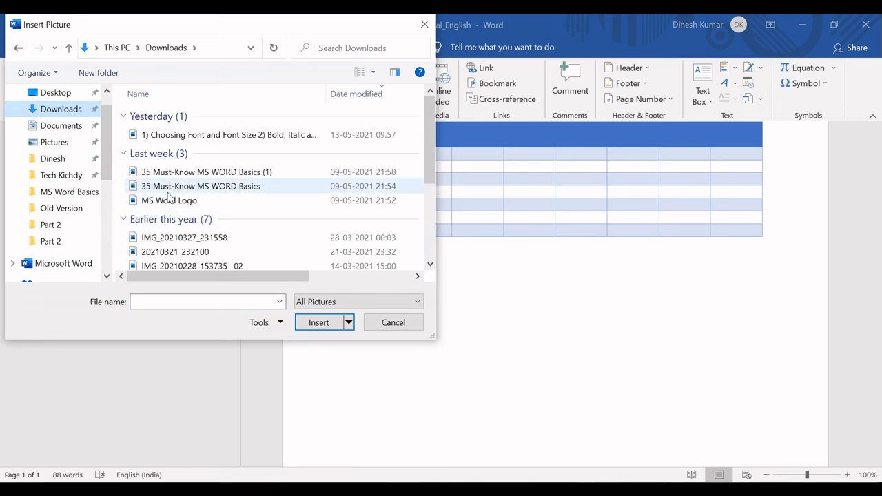
{"action": "double_click", "coordinate": [172, 200]}
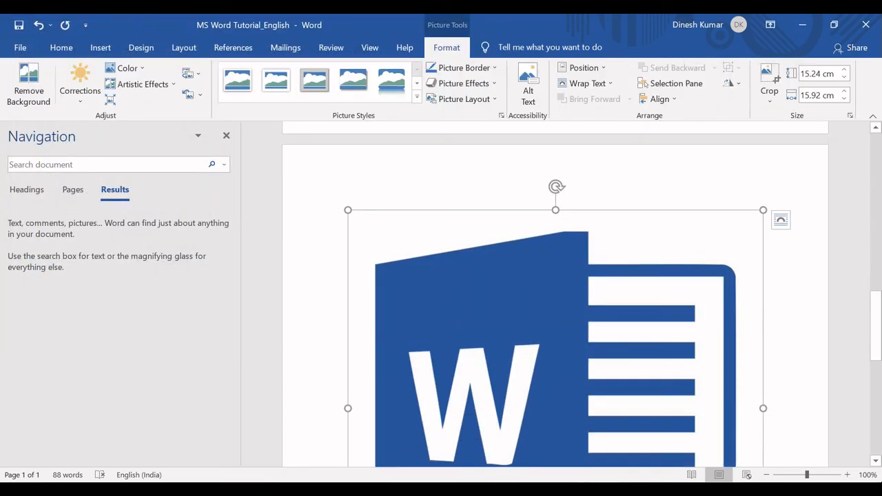
Shrink the inserted Word logo proportionally to about a third of its width so it fits below the table
{"action": "left_click_drag", "start_coordinate": [875, 324], "coordinate": [875, 364]}
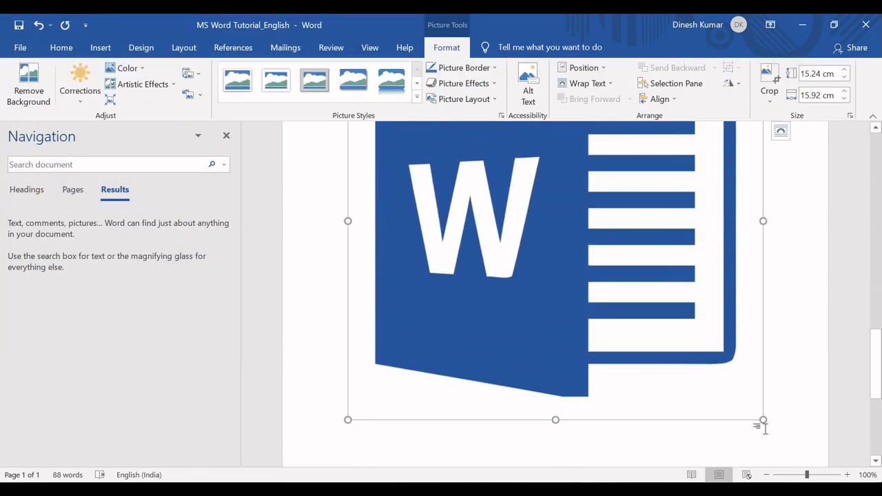
{"action": "left_click_drag", "start_coordinate": [764, 416], "coordinate": [480, 133]}
{"action": "scroll", "coordinate": [857, 285], "scroll_direction": "up", "scroll_amount": 4}
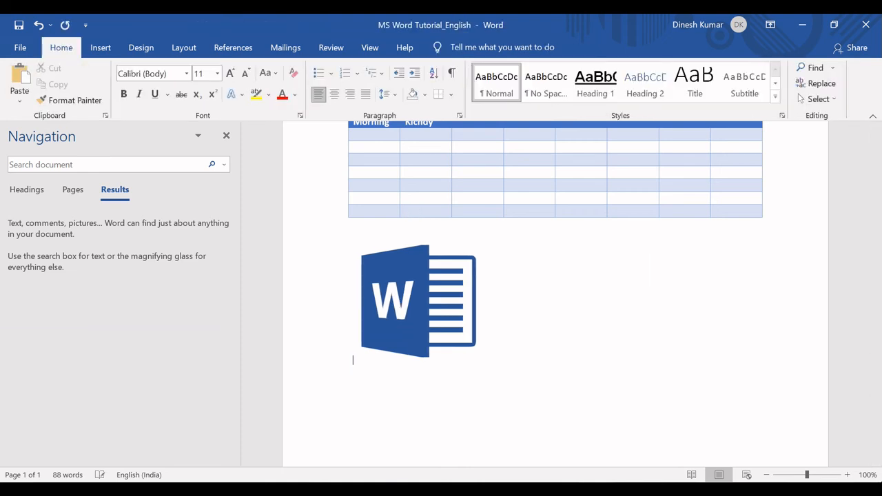
Set the logo's text wrapping to In Front of Text and move the picture towards the middle of the page
{"action": "left_click", "coordinate": [455, 315]}
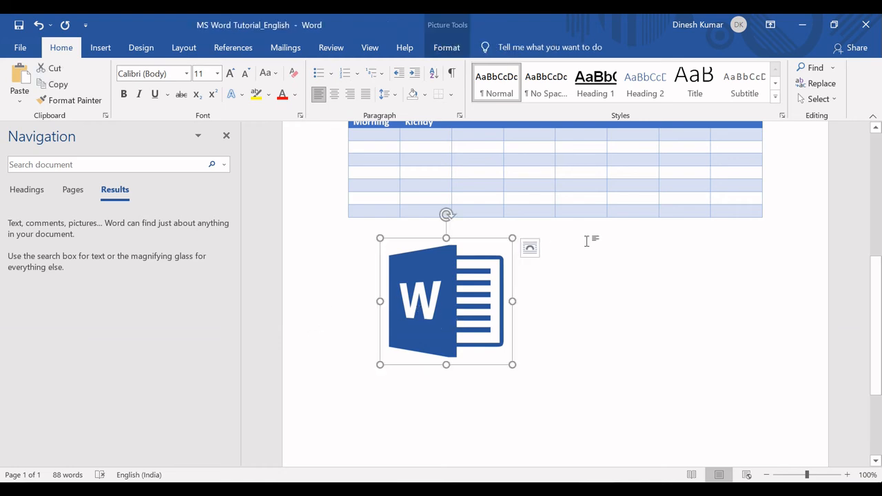
{"action": "left_click", "coordinate": [530, 249]}
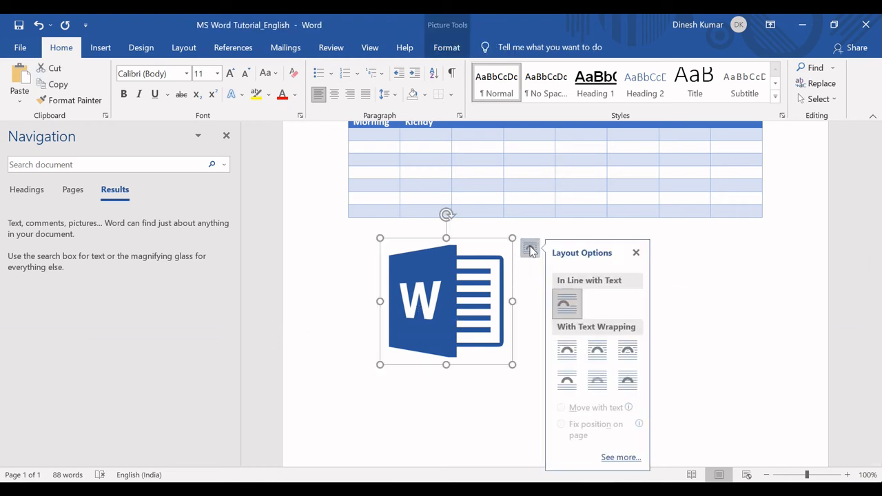
{"action": "left_click", "coordinate": [627, 382]}
{"action": "left_click_drag", "start_coordinate": [431, 308], "coordinate": [535, 325]}
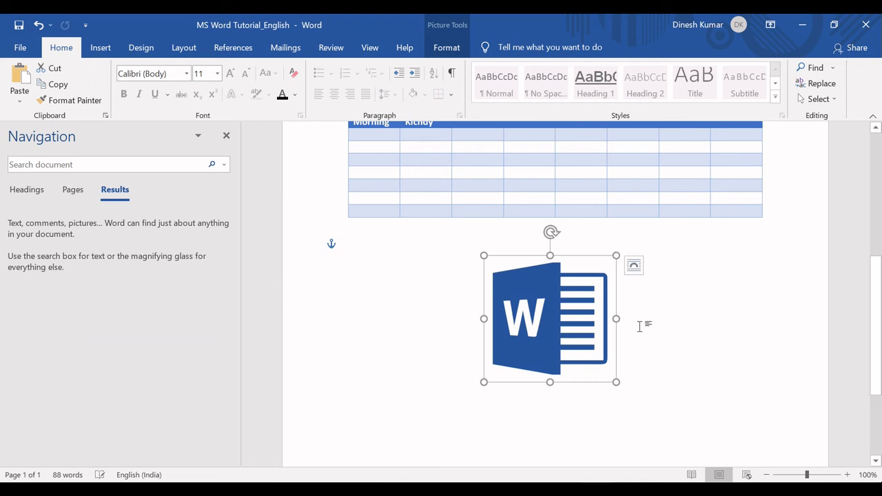
Delete the Word logo picture from below the table
{"action": "left_click", "coordinate": [641, 362]}
{"action": "left_click", "coordinate": [537, 328]}
{"action": "key", "text": "Delete"}
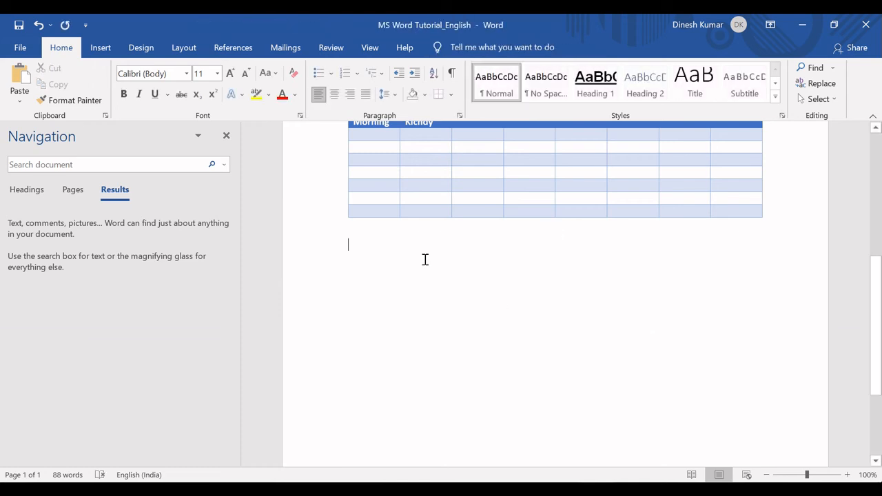
Draw a rounded rectangle about 6.6 cm wide and 4.4 cm high below the table and enter "Tech Kichdy" in it
{"action": "left_click", "coordinate": [101, 47]}
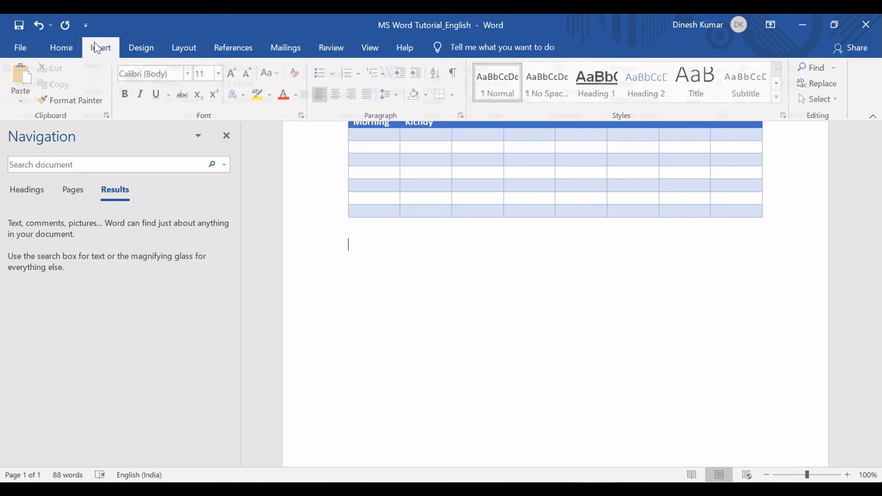
{"action": "left_click", "coordinate": [198, 69]}
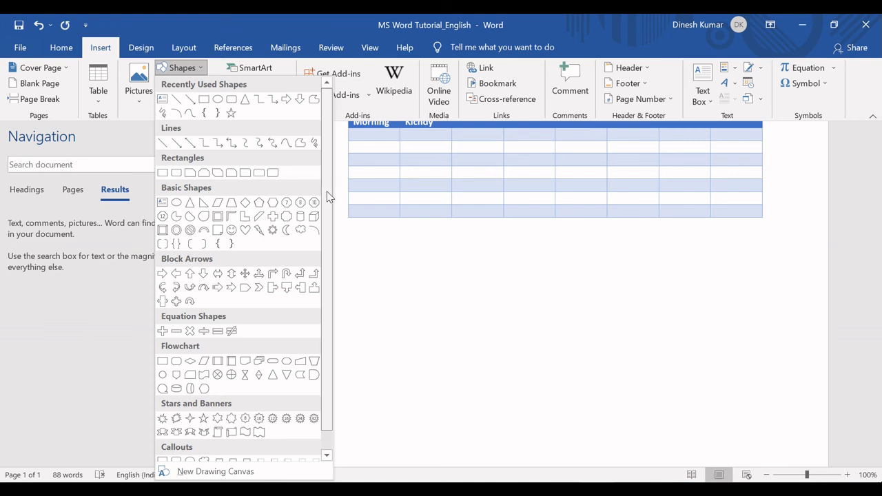
{"action": "scroll", "coordinate": [331, 262], "scroll_direction": "down", "scroll_amount": 1}
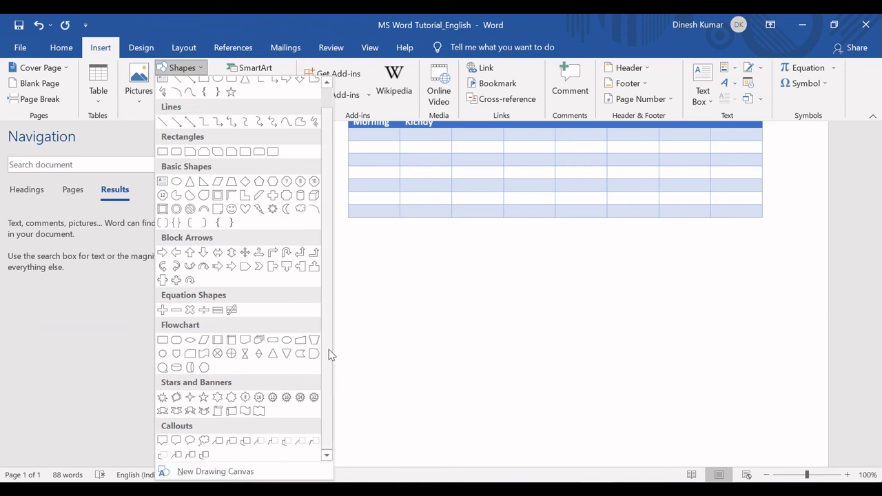
{"action": "scroll", "coordinate": [328, 352], "scroll_direction": "up", "scroll_amount": 2}
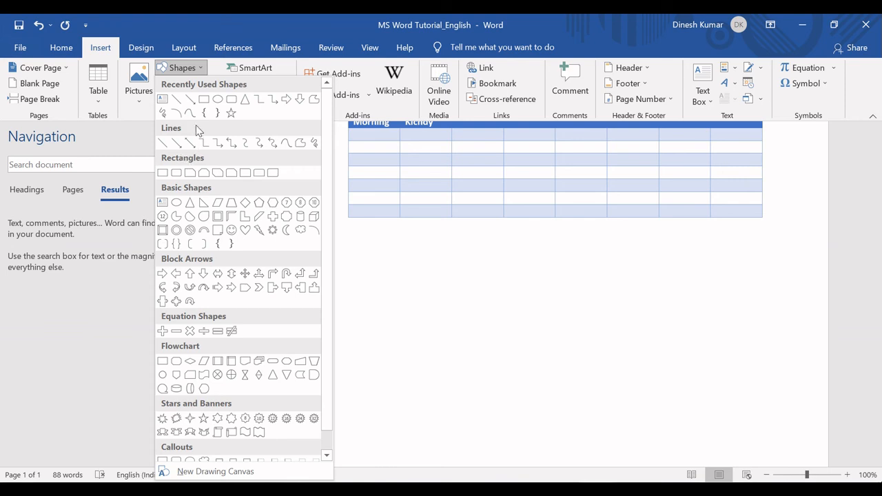
{"action": "left_click", "coordinate": [230, 100]}
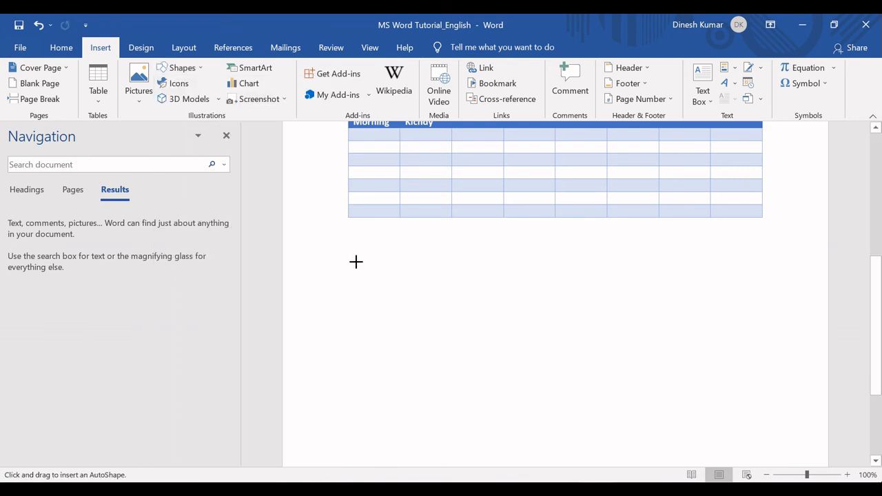
{"action": "mouse_move", "coordinate": [355, 251]}
{"action": "left_mouse_down"}
{"action": "mouse_move", "coordinate": [451, 317]}
{"action": "mouse_move", "coordinate": [578, 365]}
{"action": "mouse_move", "coordinate": [600, 387]}
{"action": "mouse_move", "coordinate": [553, 392]}
{"action": "mouse_move", "coordinate": [528, 365]}
{"action": "left_mouse_up"}
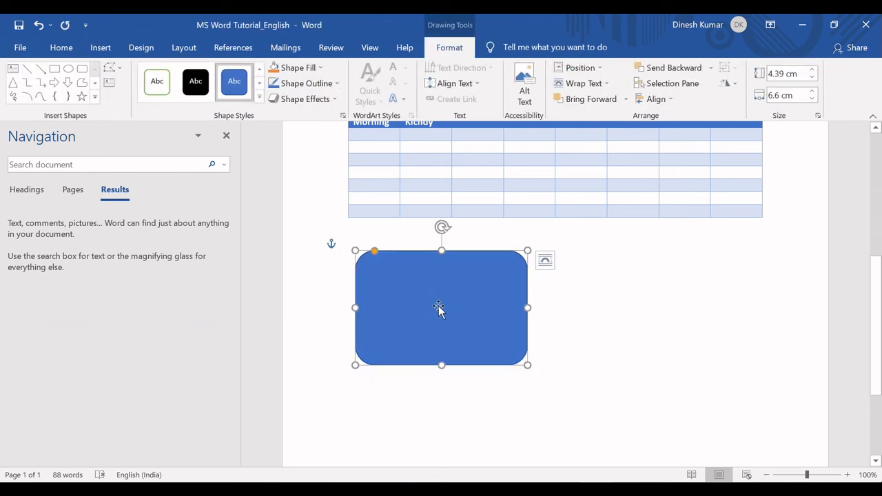
{"action": "type", "text": "Tec"}
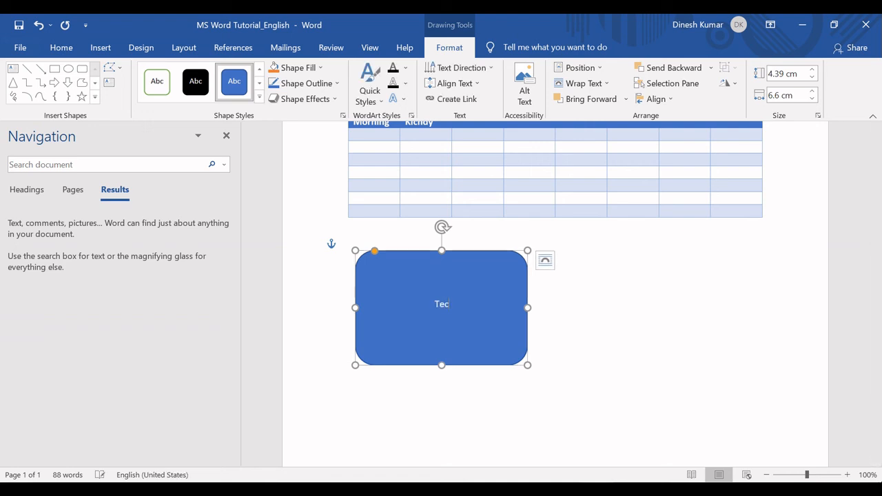
{"action": "type", "text": "h Kichdy"}
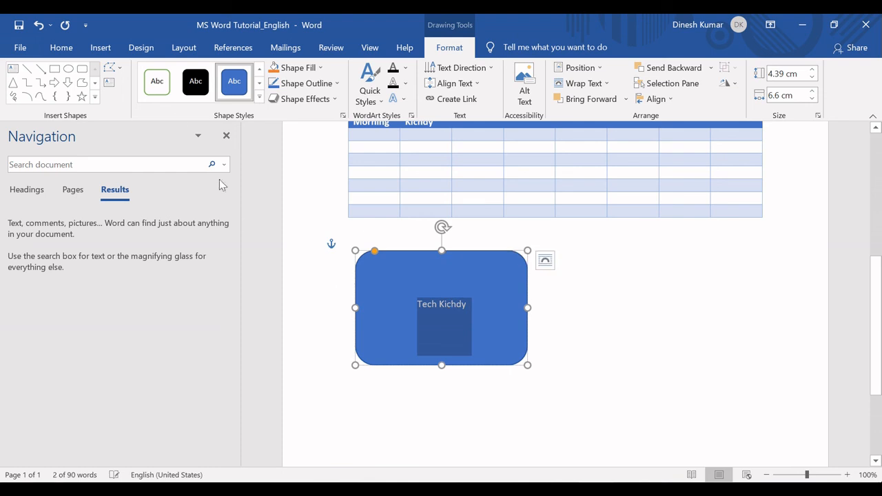
Examine the available fonts and font sizes for the shape's text without applying any
{"action": "left_click", "coordinate": [62, 48]}
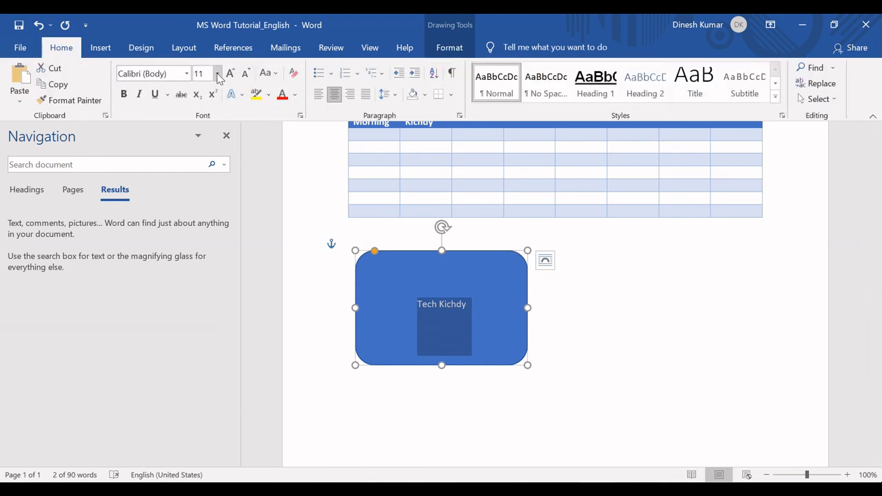
{"action": "left_click", "coordinate": [186, 73]}
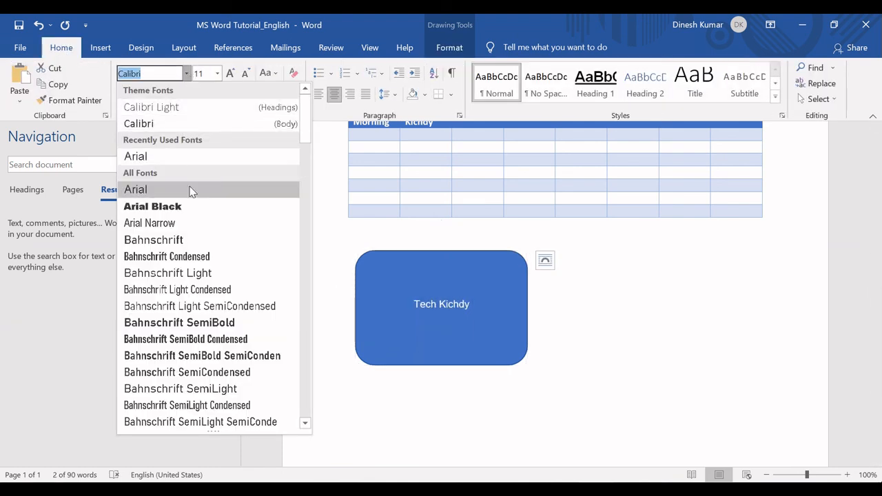
{"action": "left_click", "coordinate": [217, 73]}
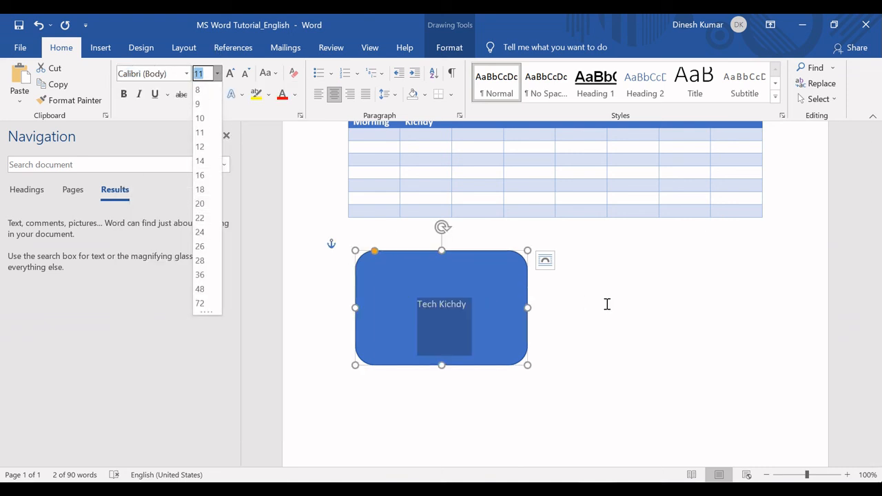
{"action": "key", "text": "Escape"}
Delete the rounded rectangle together with its text
{"action": "left_click", "coordinate": [414, 257]}
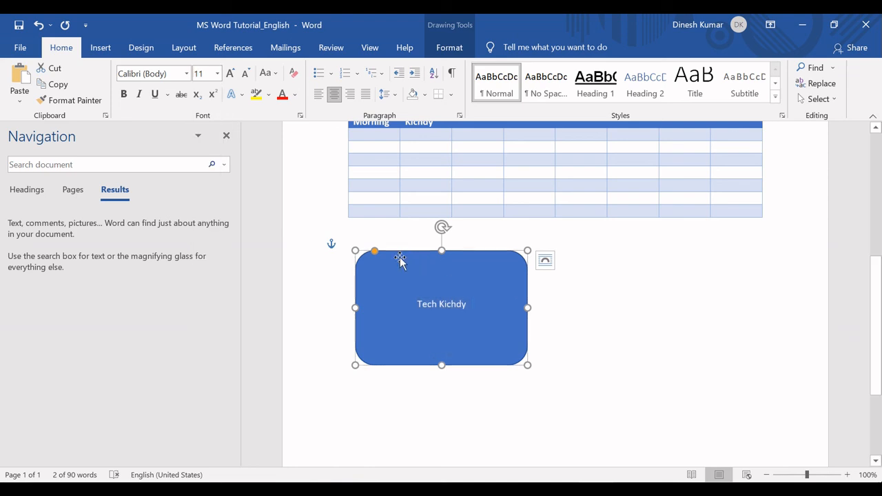
{"action": "left_click", "coordinate": [99, 47]}
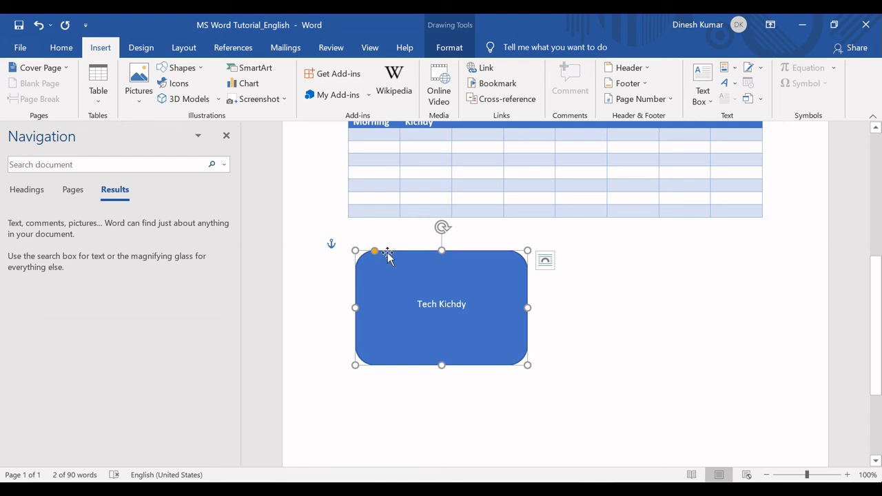
{"action": "key", "text": "Delete"}
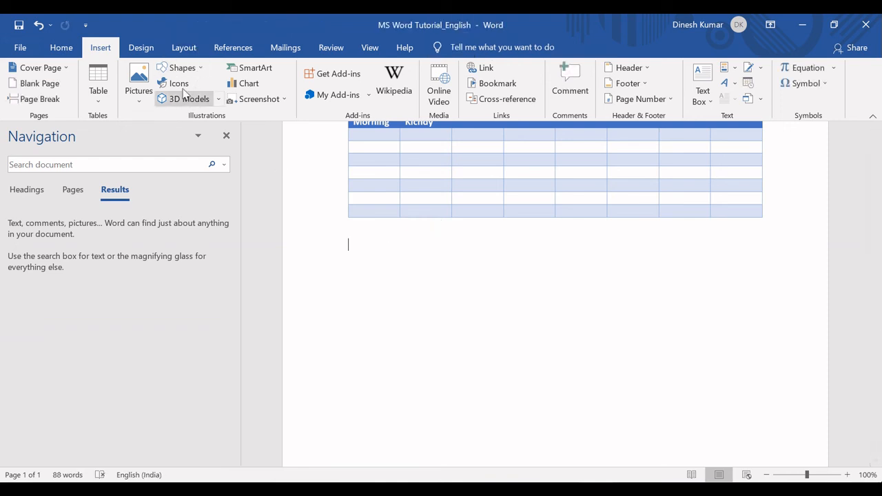
Insert the eye icon from the Analytics icons below the table and enlarge it to about 6.8 cm square
{"action": "left_click", "coordinate": [179, 84]}
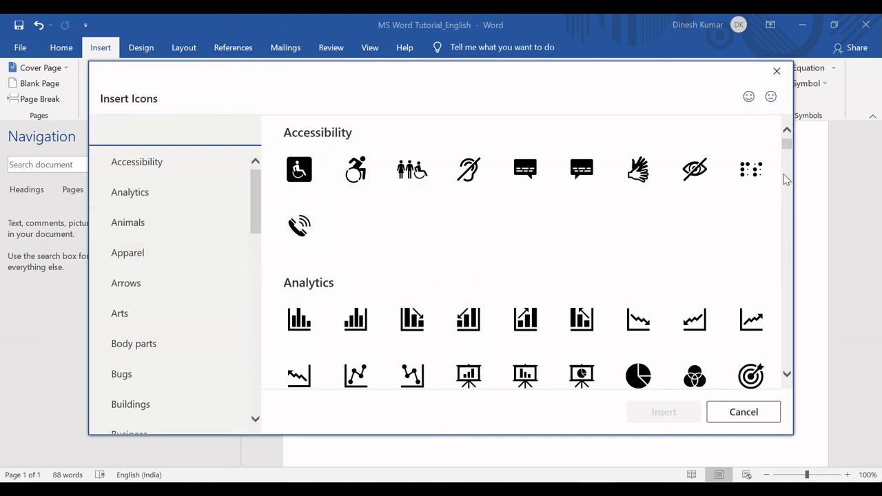
{"action": "left_click_drag", "start_coordinate": [786, 144], "coordinate": [789, 158]}
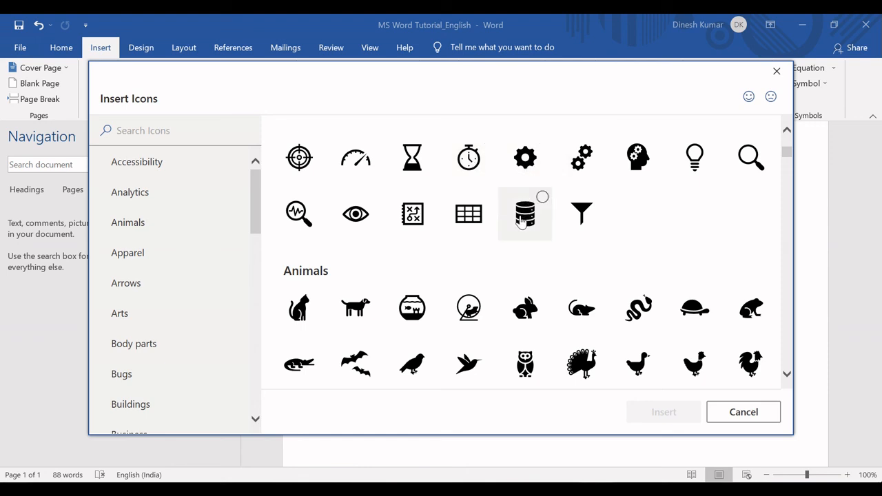
{"action": "double_click", "coordinate": [355, 215]}
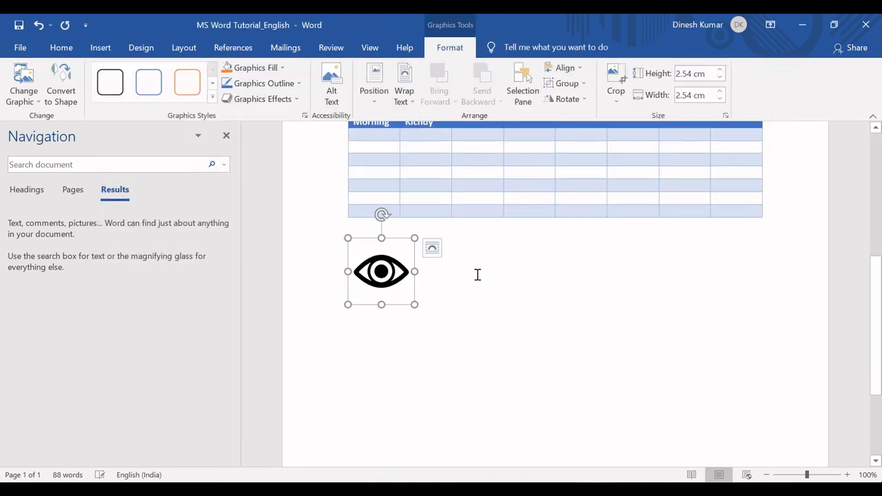
{"action": "left_click_drag", "start_coordinate": [414, 304], "coordinate": [524, 348]}
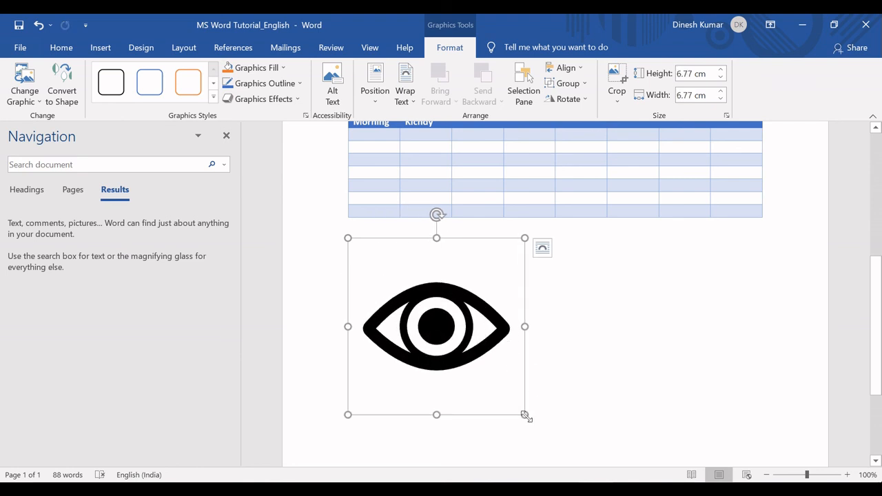
Shrink the eye icon to about 4.5 cm square and float it in front of text near the middle of the page below the table
{"action": "left_click_drag", "start_coordinate": [525, 416], "coordinate": [464, 353]}
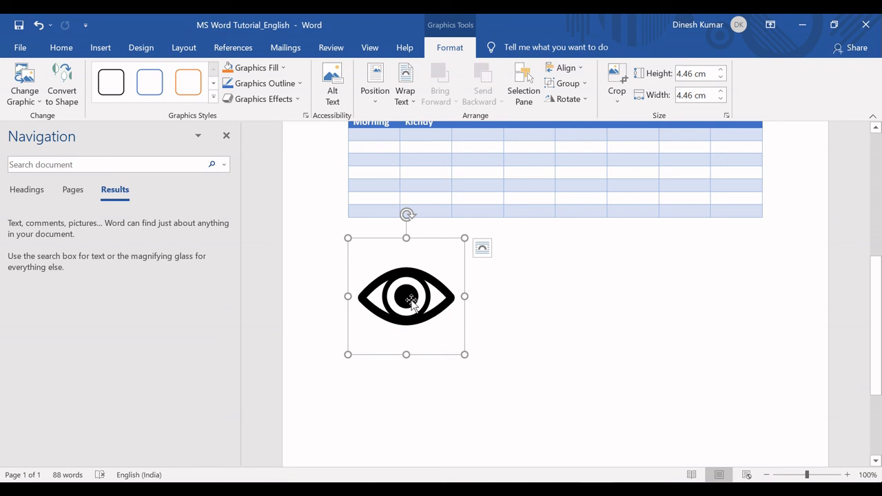
{"action": "left_click", "coordinate": [482, 248]}
{"action": "left_click", "coordinate": [579, 381]}
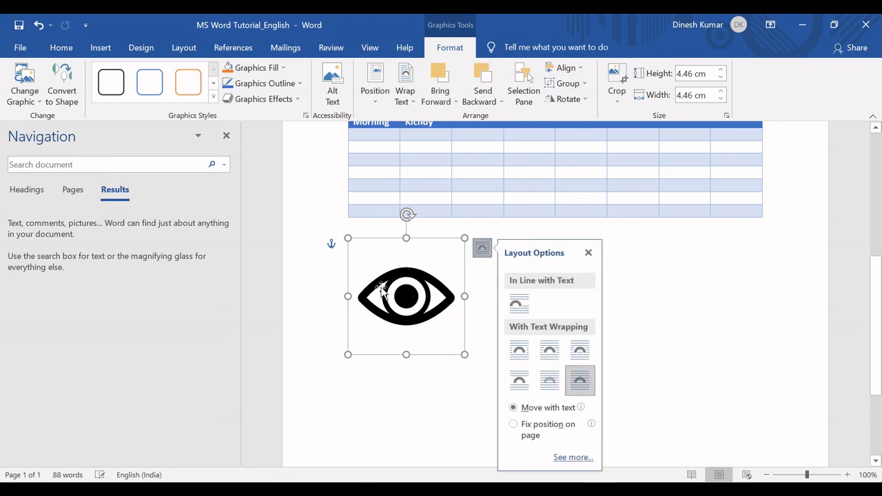
{"action": "left_click_drag", "start_coordinate": [371, 281], "coordinate": [503, 296]}
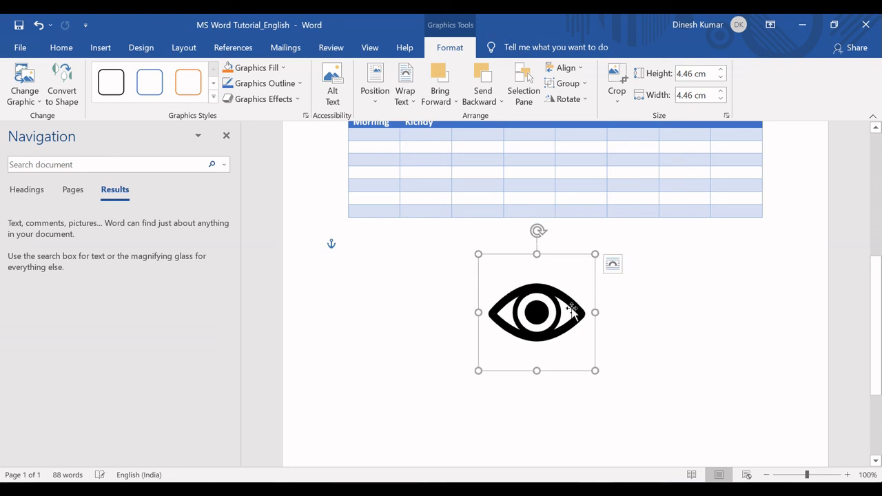
Fill the eye icon with the standard light green colour
{"action": "left_click", "coordinate": [283, 68]}
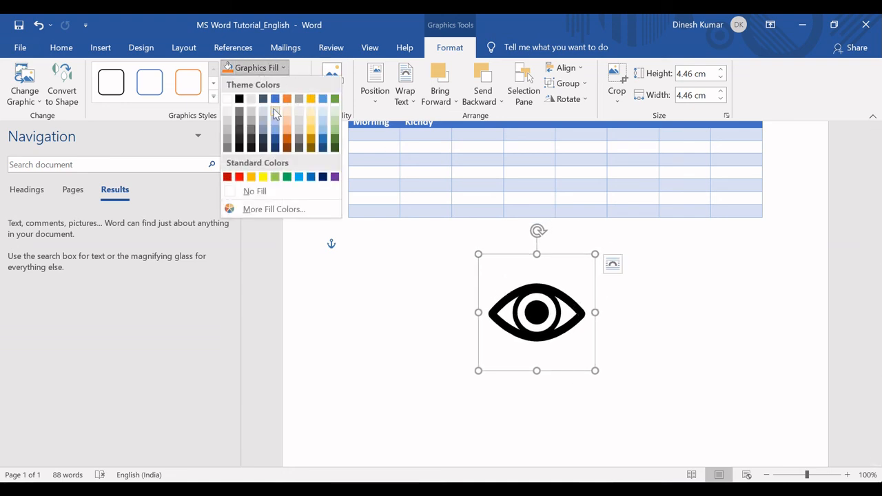
{"action": "left_click", "coordinate": [275, 177]}
{"action": "left_click", "coordinate": [617, 335]}
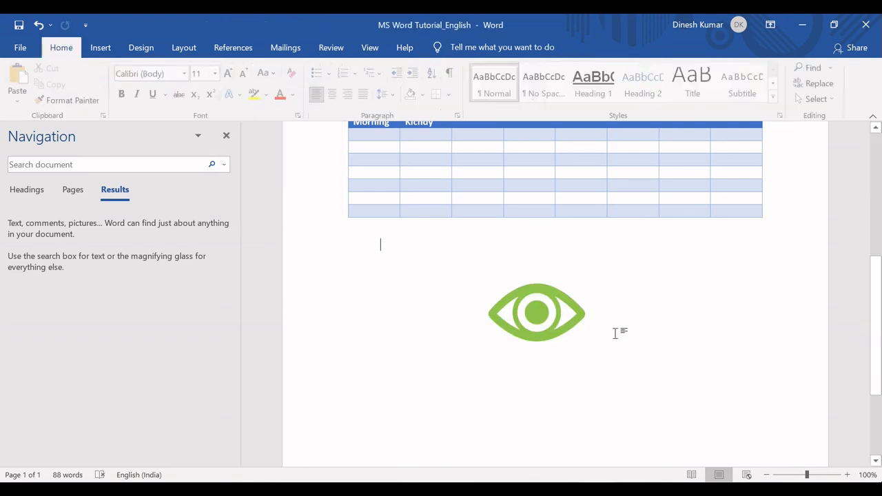
{"action": "left_click", "coordinate": [538, 310]}
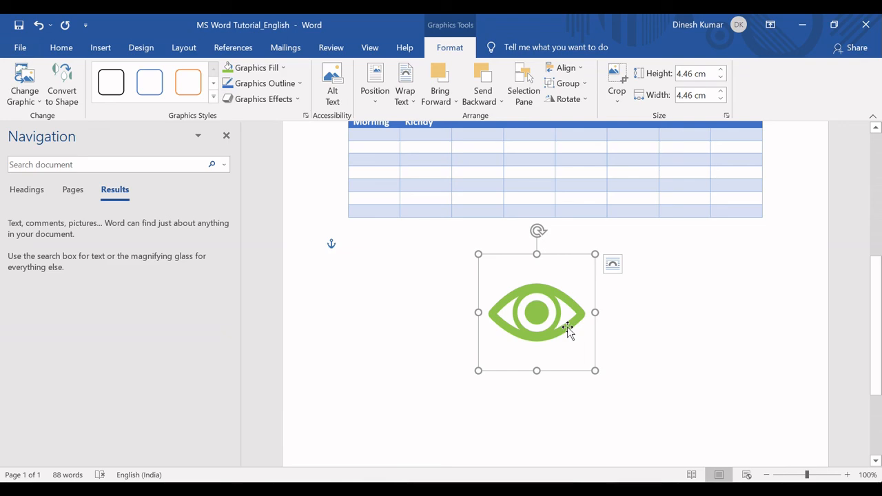
{"action": "left_click", "coordinate": [639, 344]}
{"action": "left_click", "coordinate": [539, 311]}
Switch to the Excel functions list and mark the topic "Insert Pictures, Shapes and Icons" in C16 as finished with the green fill
{"action": "key", "text": "alt+Tab"}
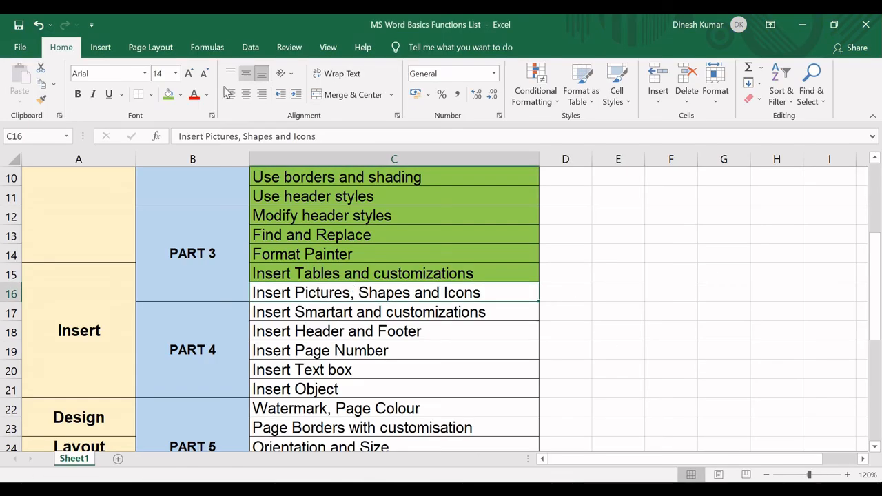
{"action": "left_click", "coordinate": [170, 95]}
{"action": "left_click", "coordinate": [222, 257]}
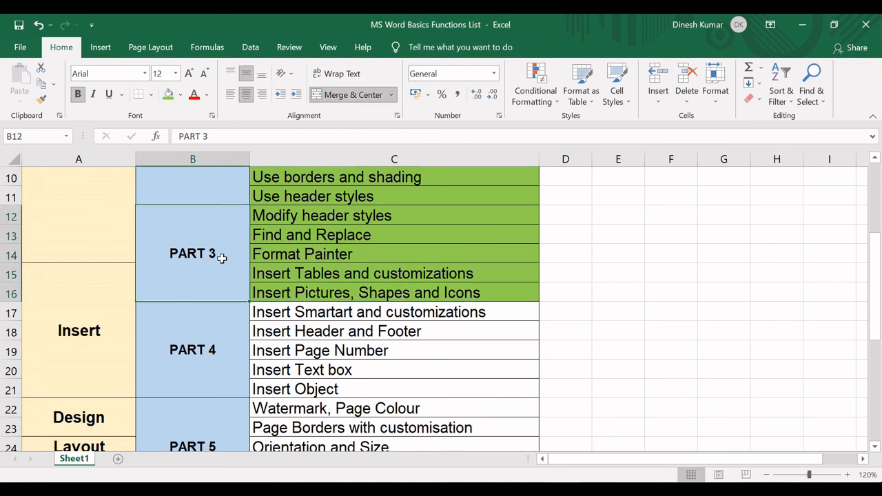
{"action": "left_click_drag", "start_coordinate": [292, 213], "coordinate": [319, 285]}
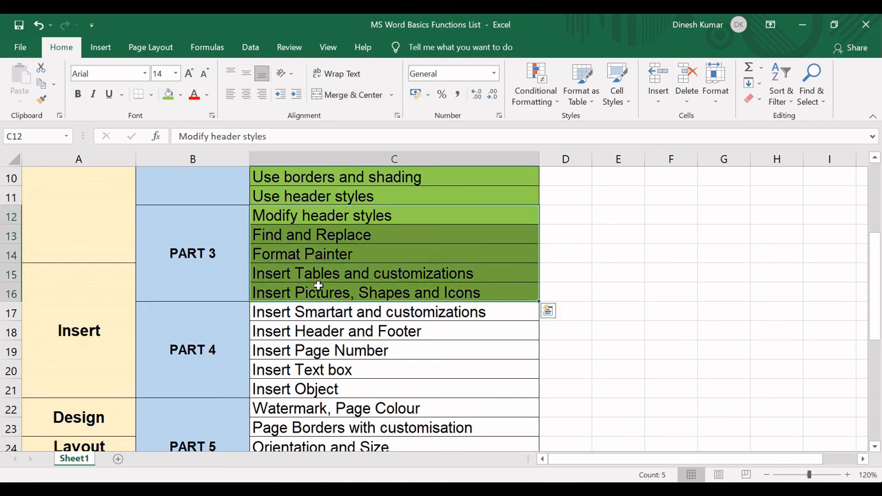
{"action": "left_click", "coordinate": [378, 314]}
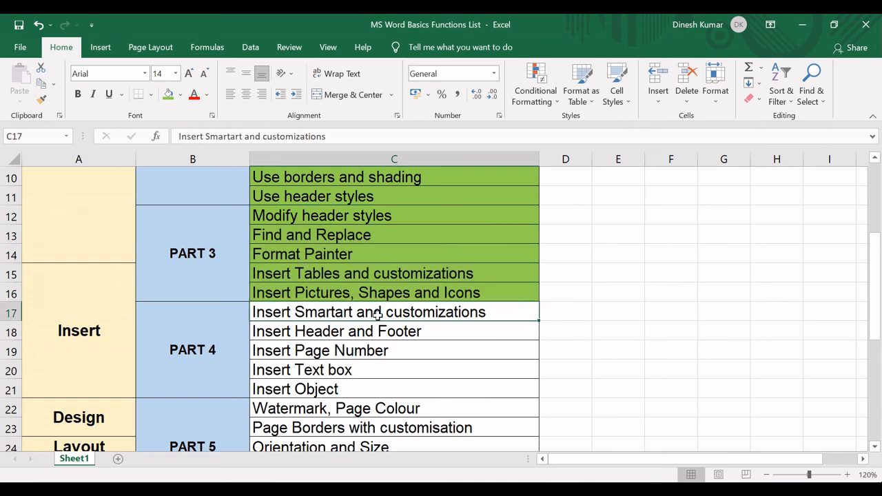